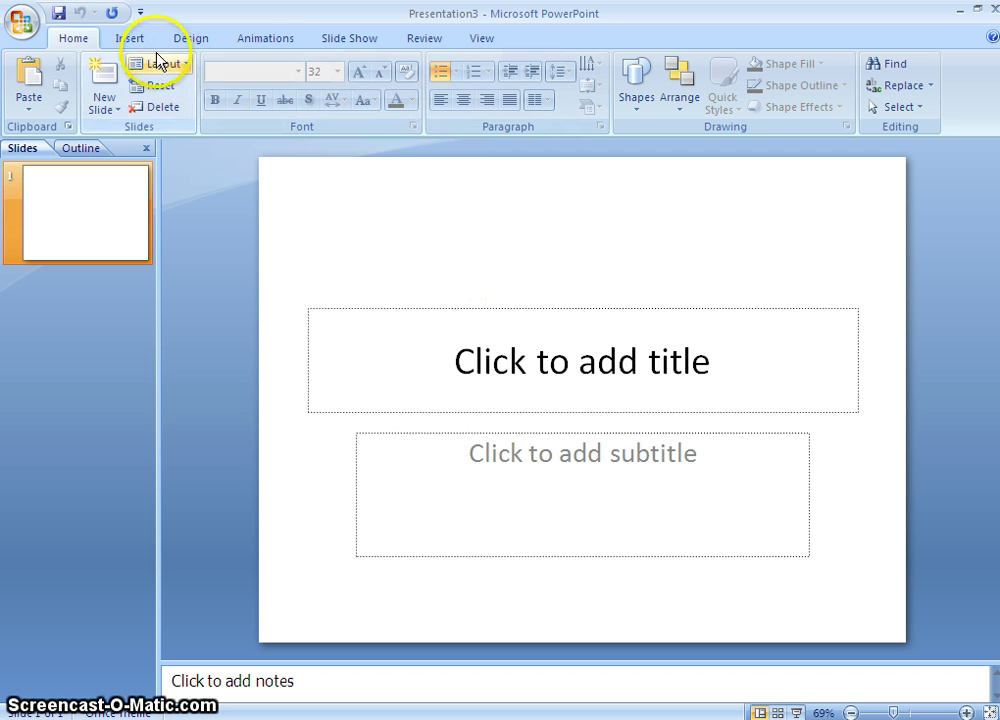
# Turn off the "On Mouse Click" slide advance for the first slide.
pyautogui.click(254, 44)
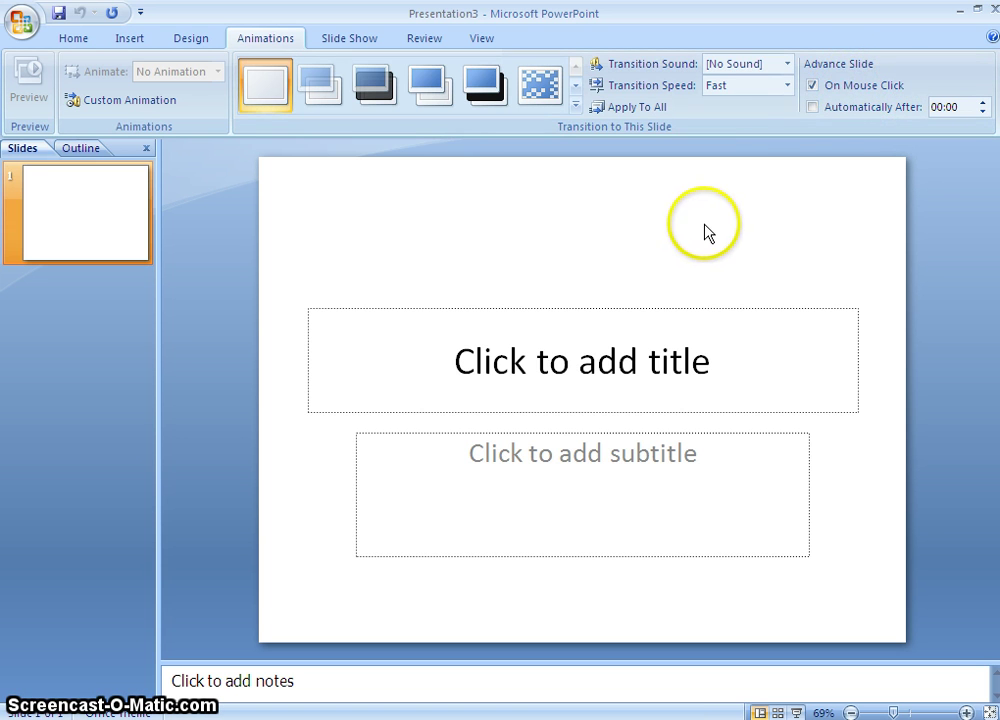
pyautogui.click(814, 88)
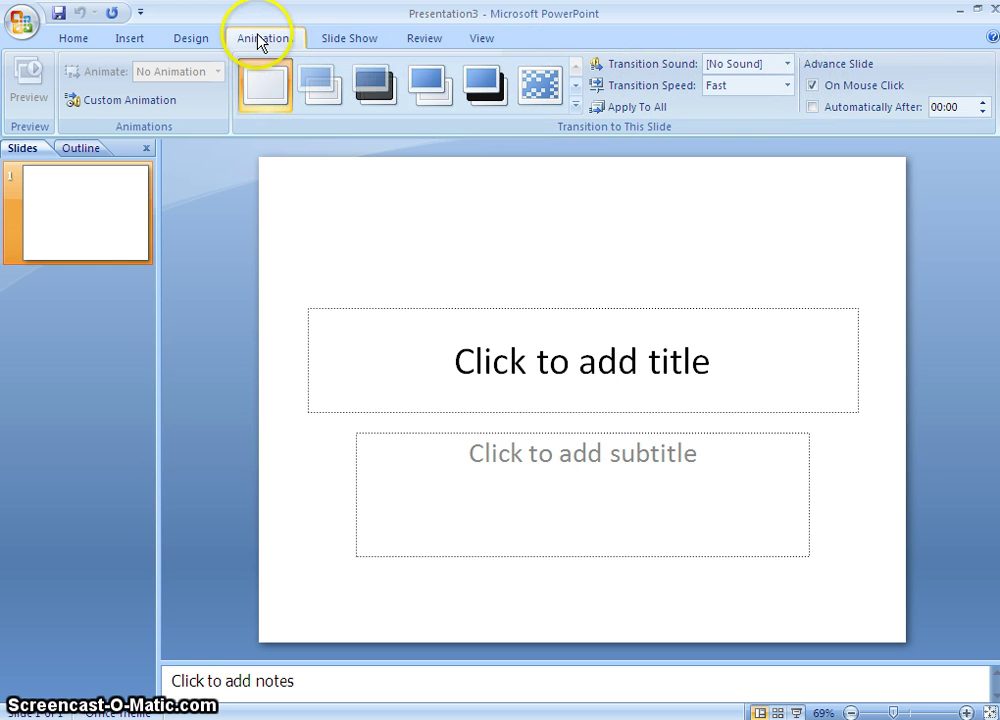
pyautogui.click(812, 86)
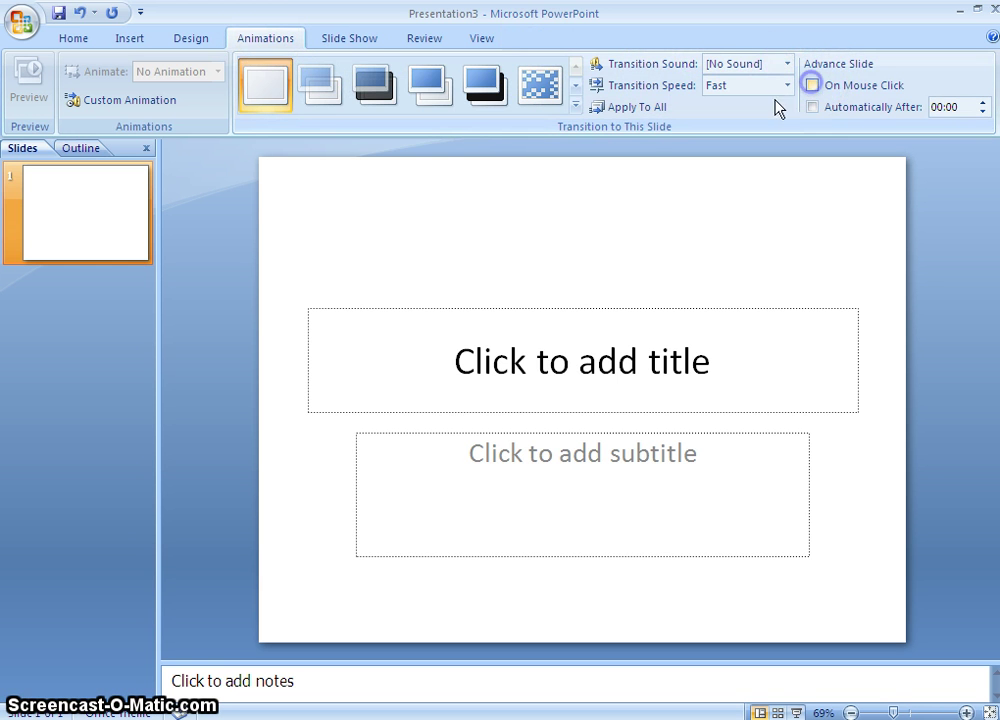
# Title the first slide "What is the capital of WI?" and move the title up toward the slide's upper edge.
pyautogui.click(74, 40)
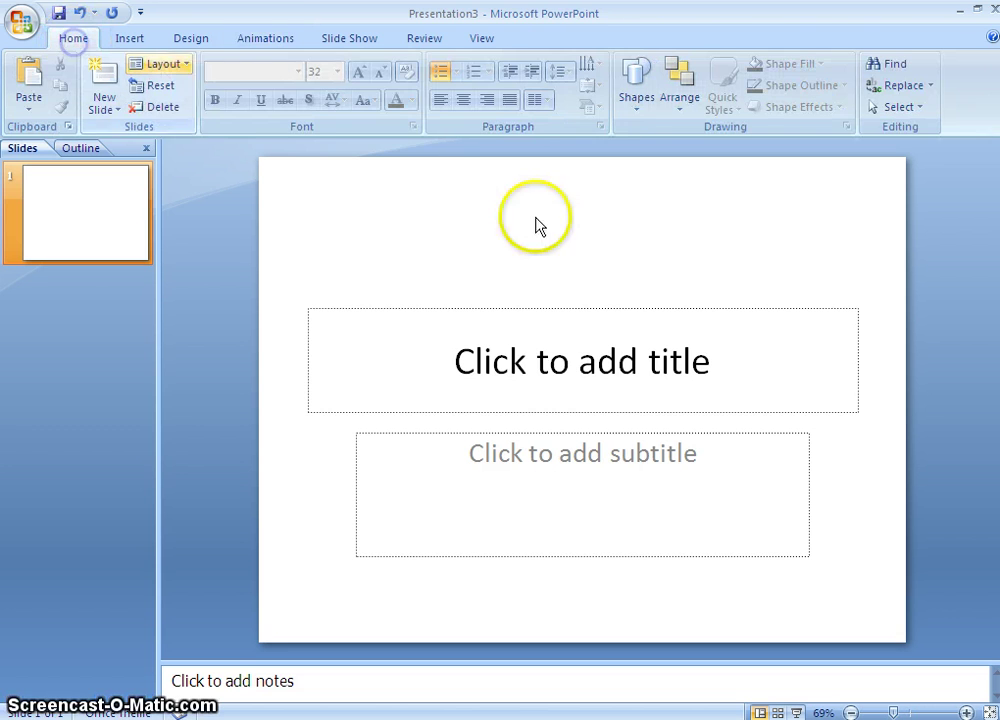
pyautogui.click(581, 368)
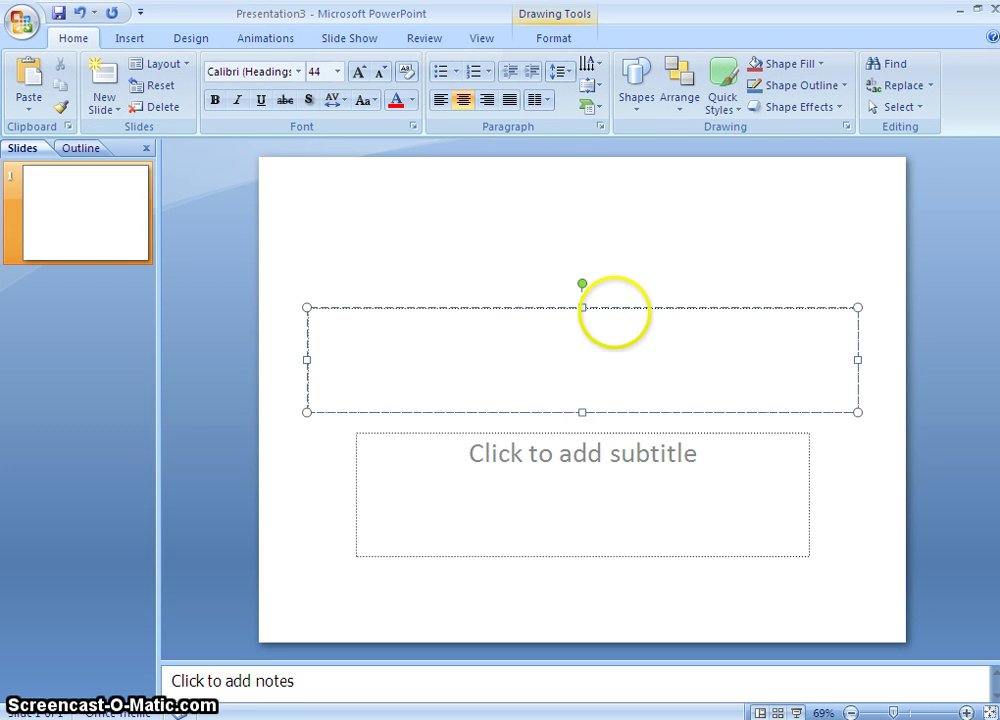
pyautogui.write('What is the c')
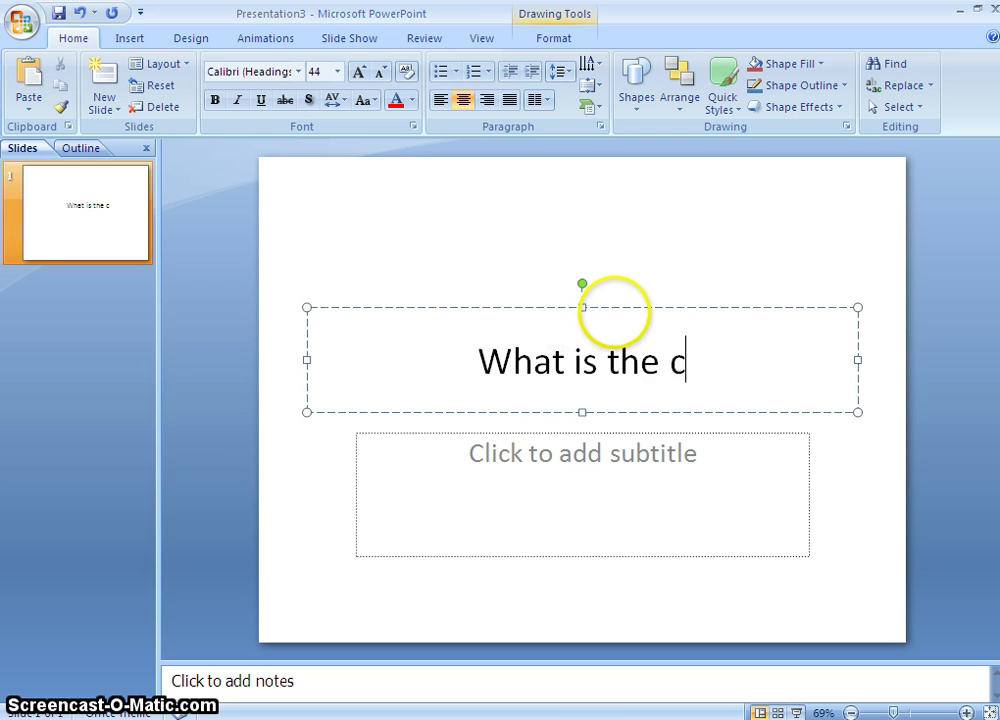
pyautogui.write('apital of ')
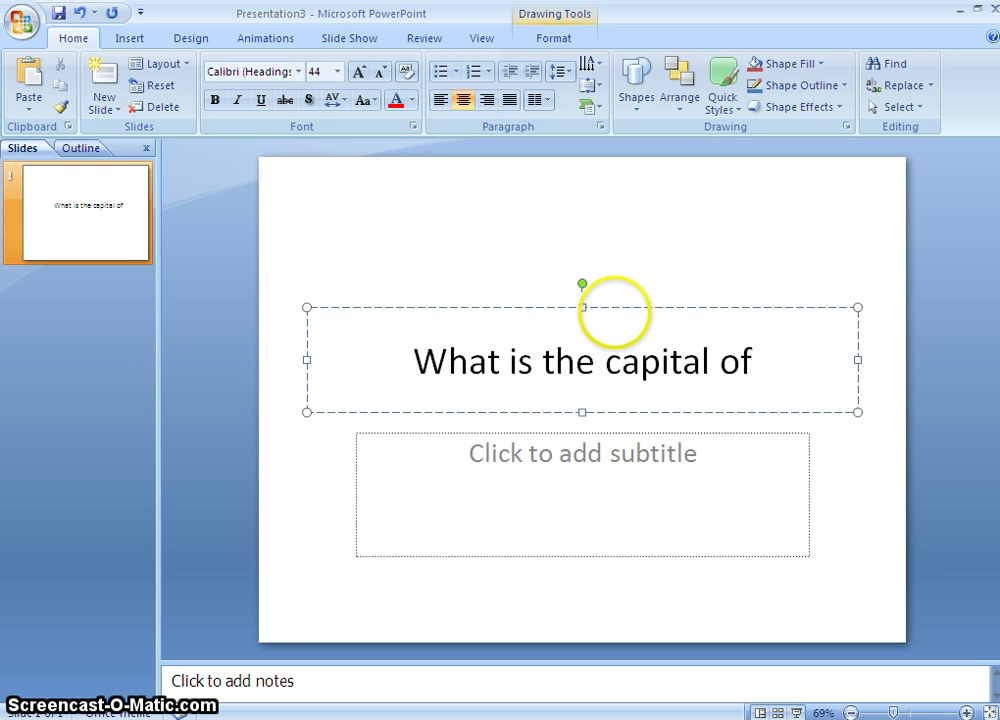
pyautogui.write('WI?')
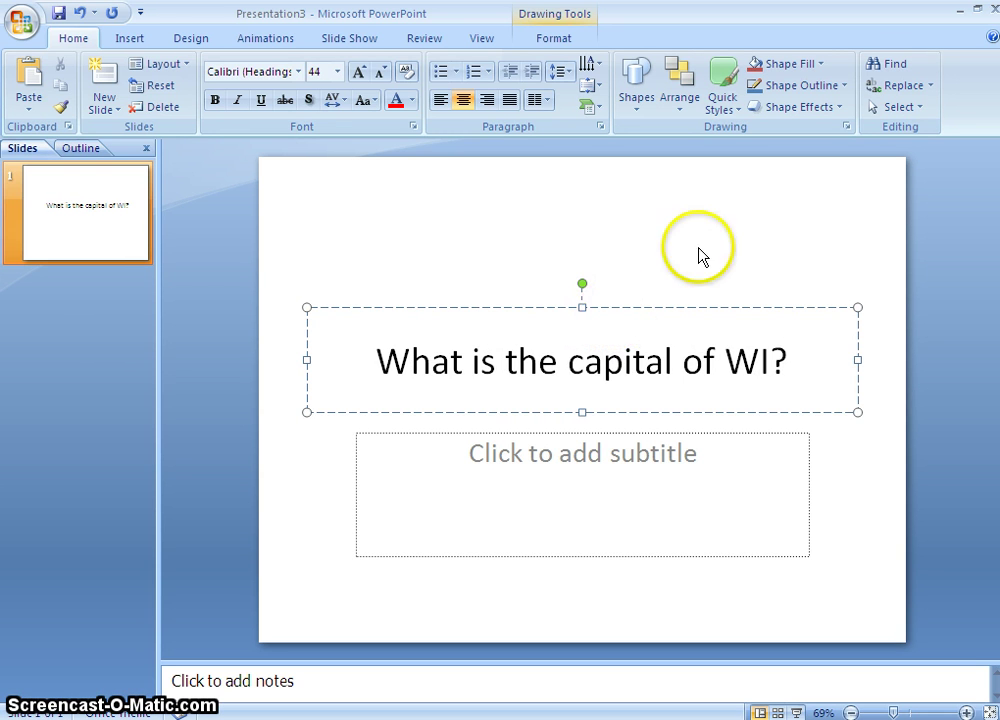
pyautogui.moveTo(636, 308); pyautogui.dragTo(634, 197)
# Enter the lettered answer choices a. Milwaukee, b. La Crosse and c. Madison in the first slide's subtitle placeholder.
pyautogui.click(583, 446)
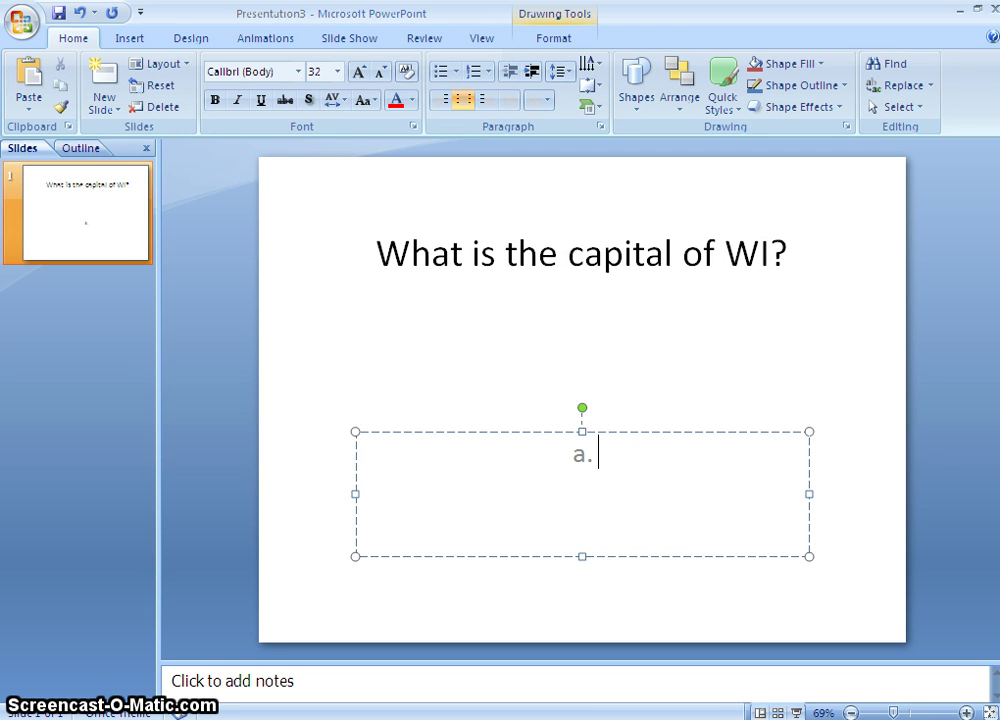
pyautogui.write('a. Milwaukee')
pyautogui.press('Return')
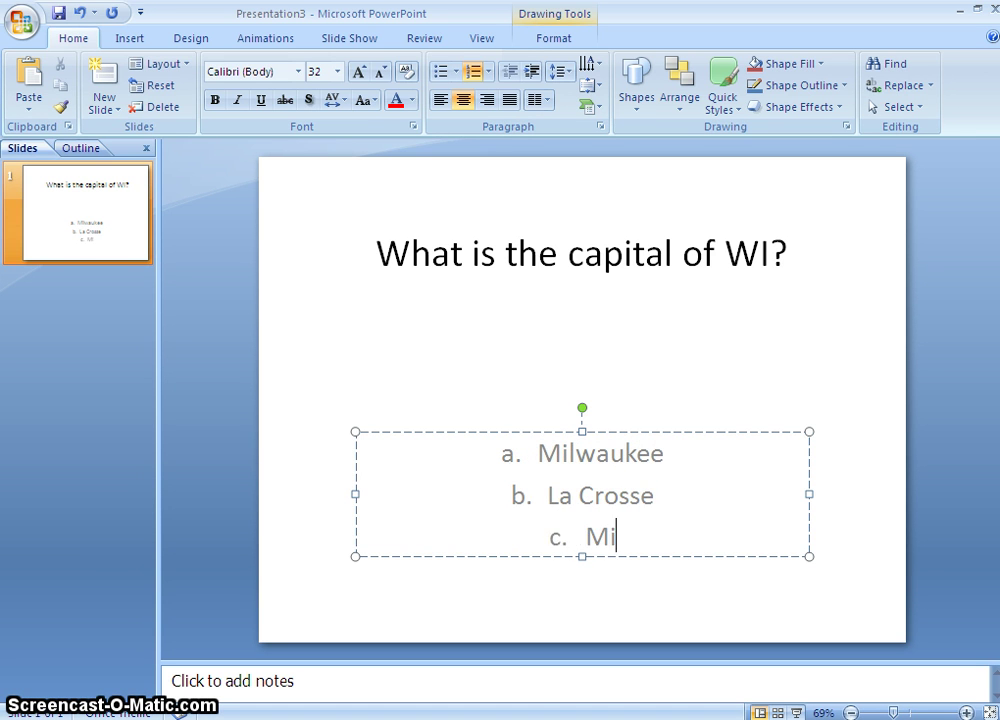
pyautogui.write('son')
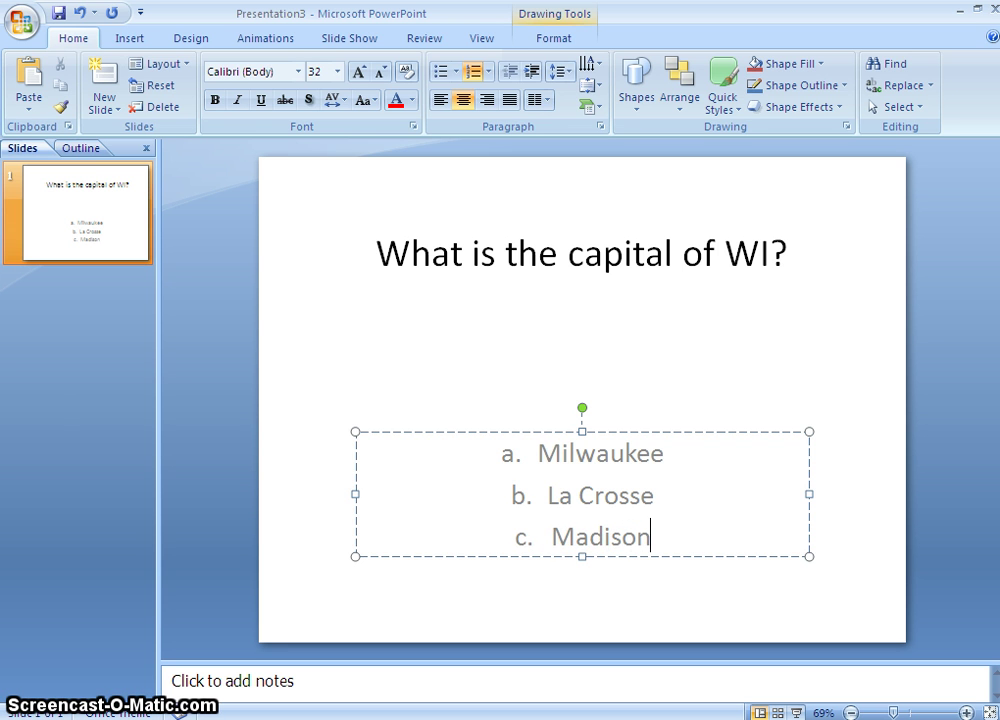
pyautogui.click(518, 350)
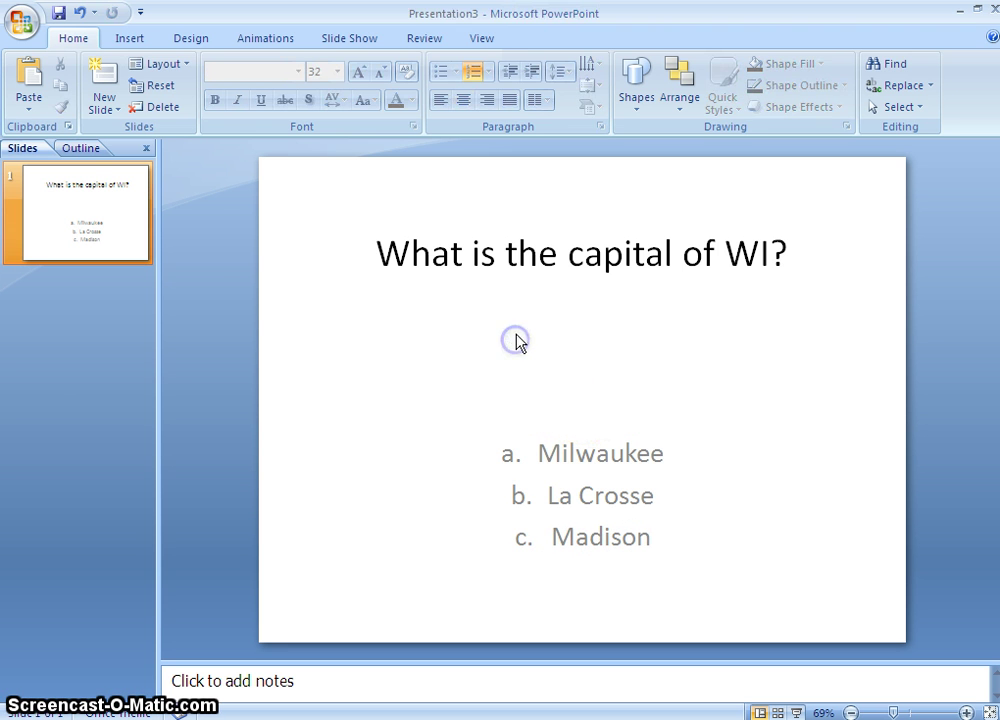
# Add three new title-and-content slides after the question slide.
pyautogui.click(101, 75)
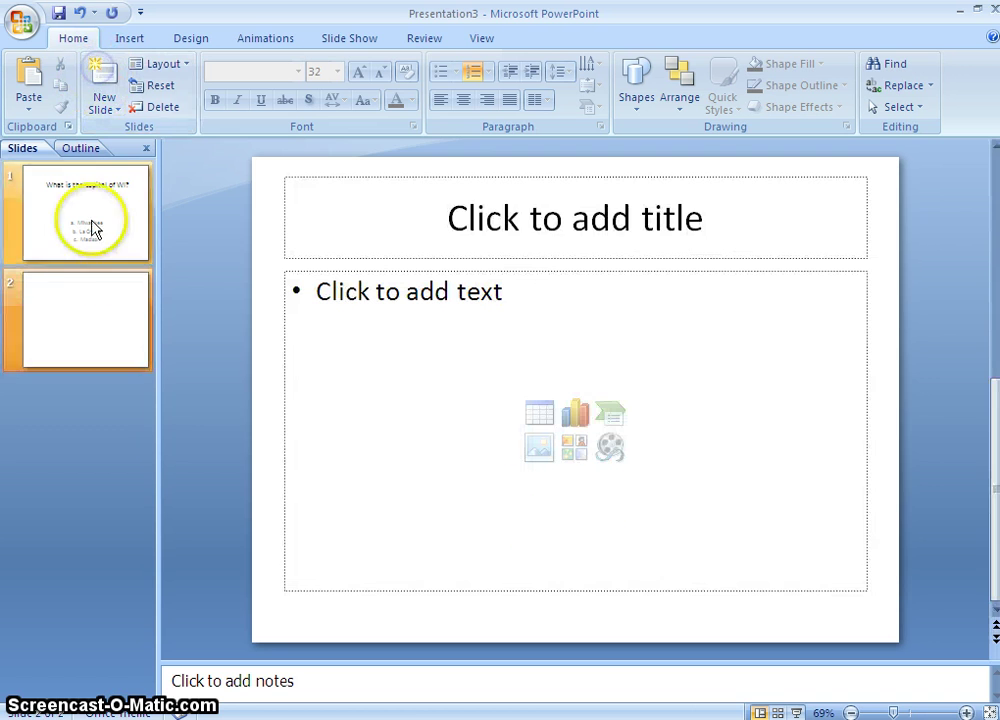
pyautogui.click(101, 80)
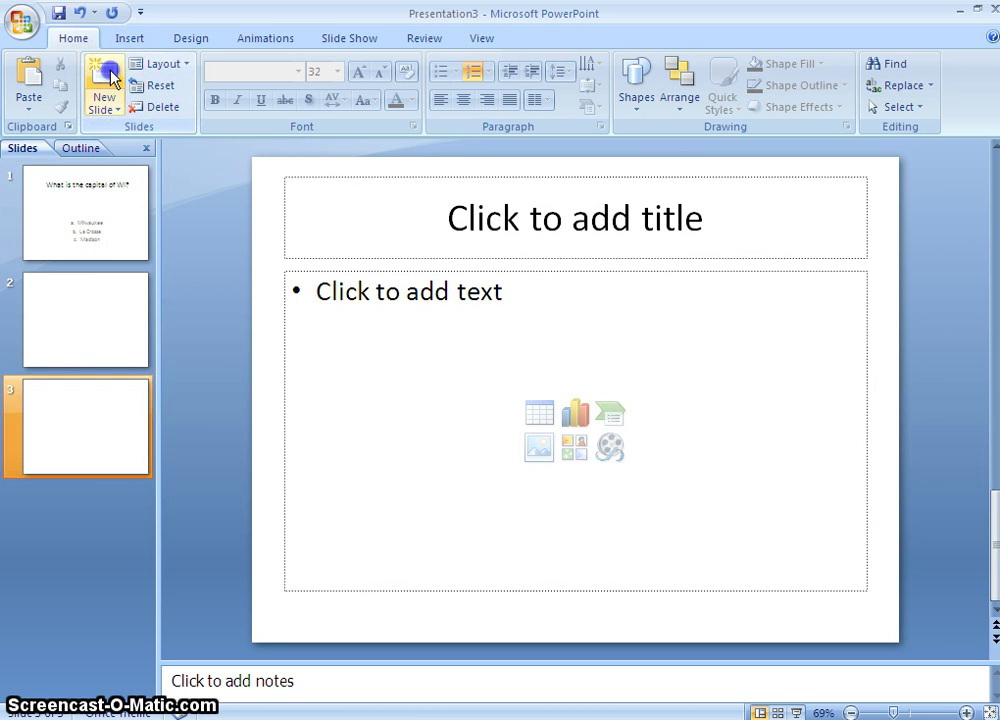
pyautogui.click(102, 80)
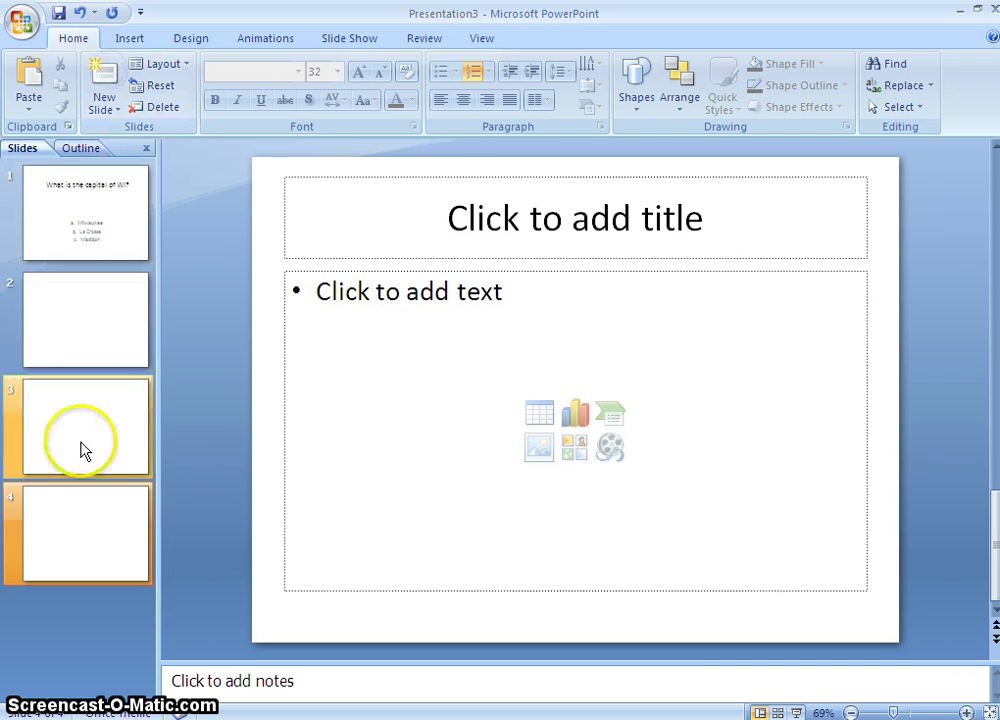
# Title slide 2 "Incorrect" and add the bullet text "Try again".
pyautogui.click(85, 313)
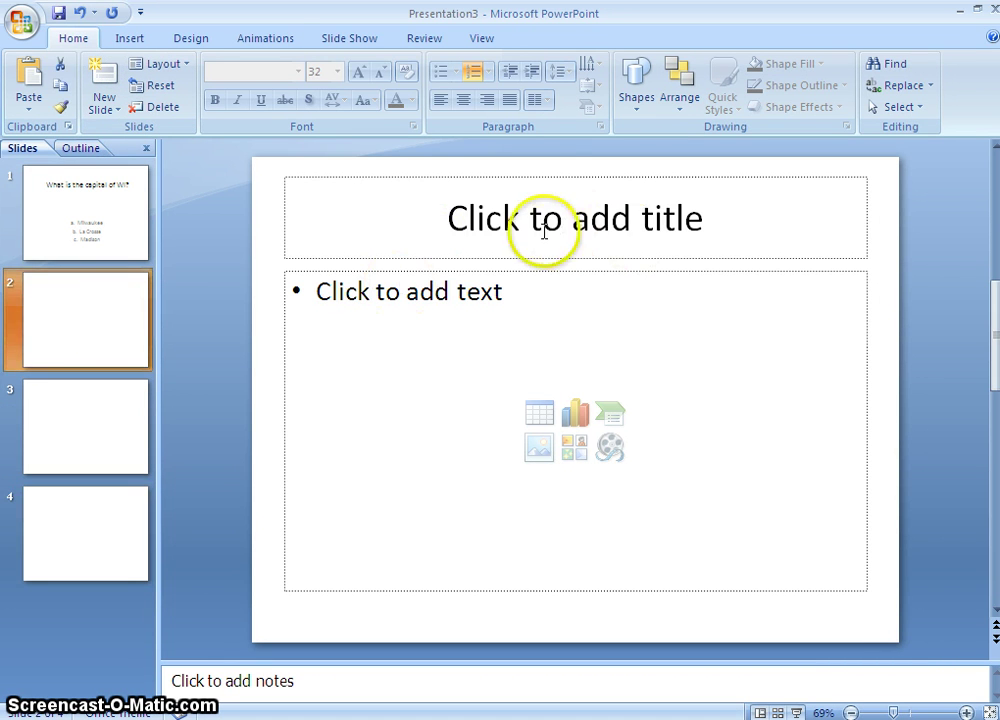
pyautogui.click(581, 217)
pyautogui.write('Inc')
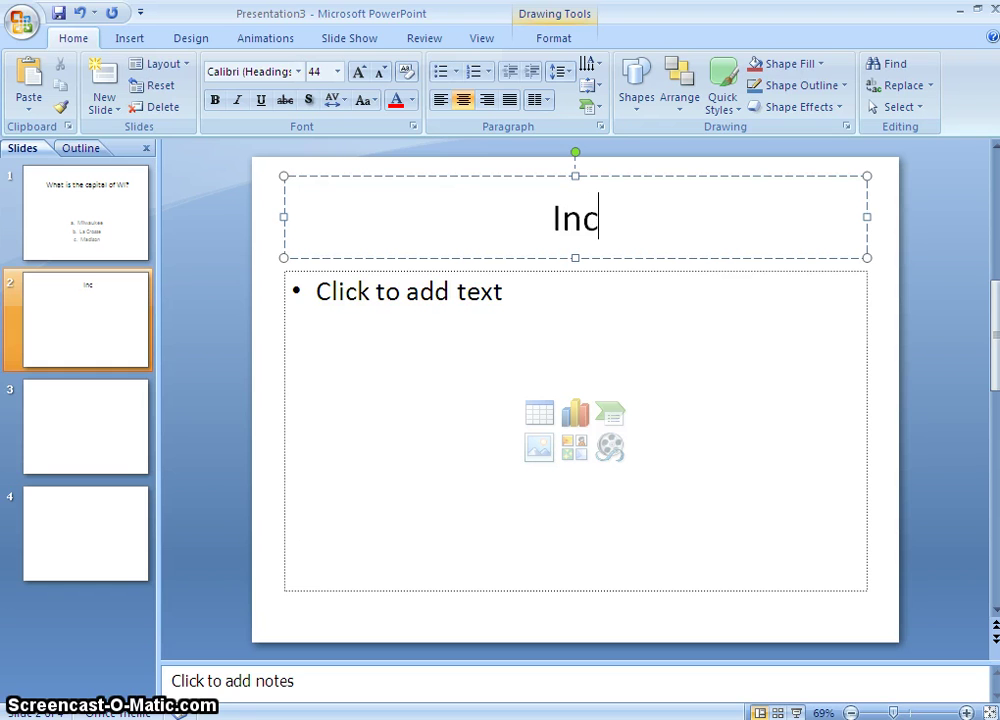
pyautogui.write('orrect')
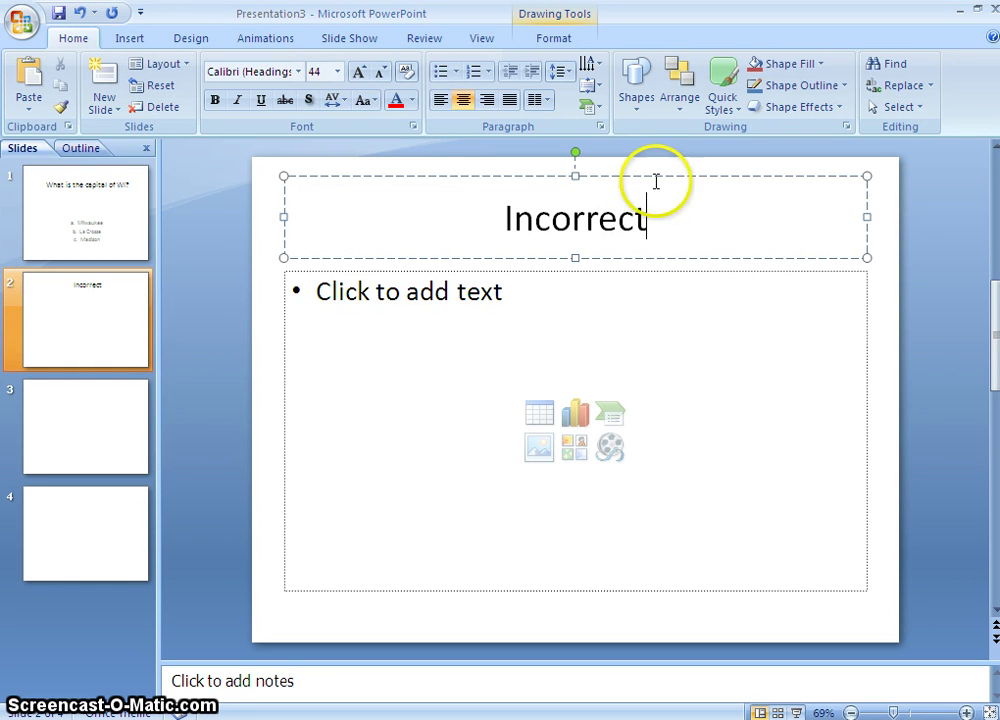
pyautogui.click(523, 297)
pyautogui.write('Tr')
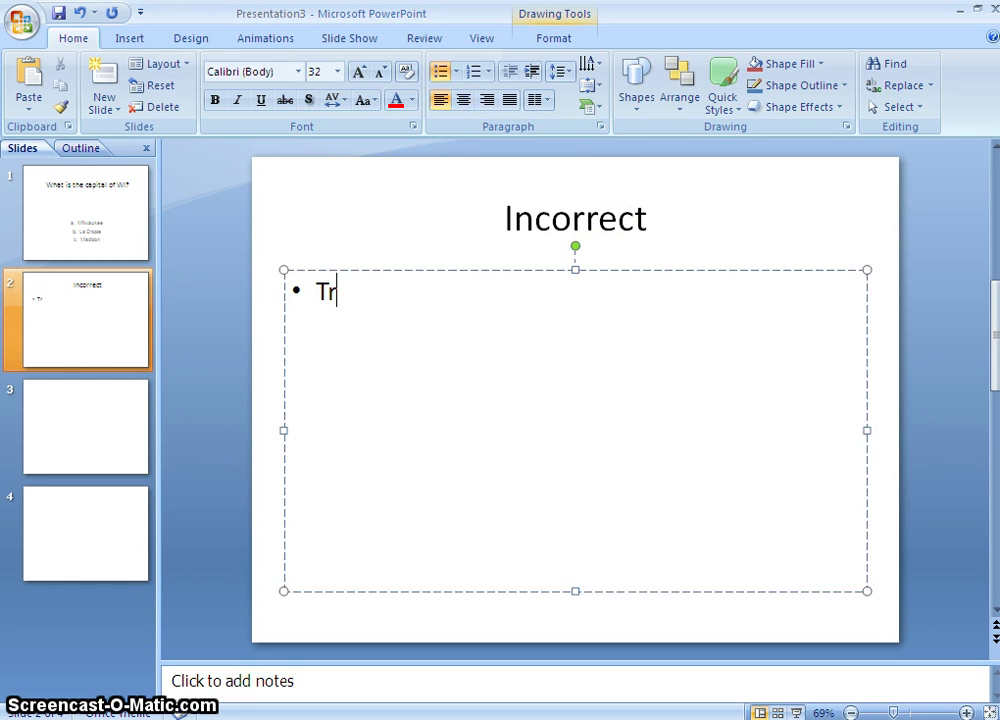
pyautogui.write('y again')
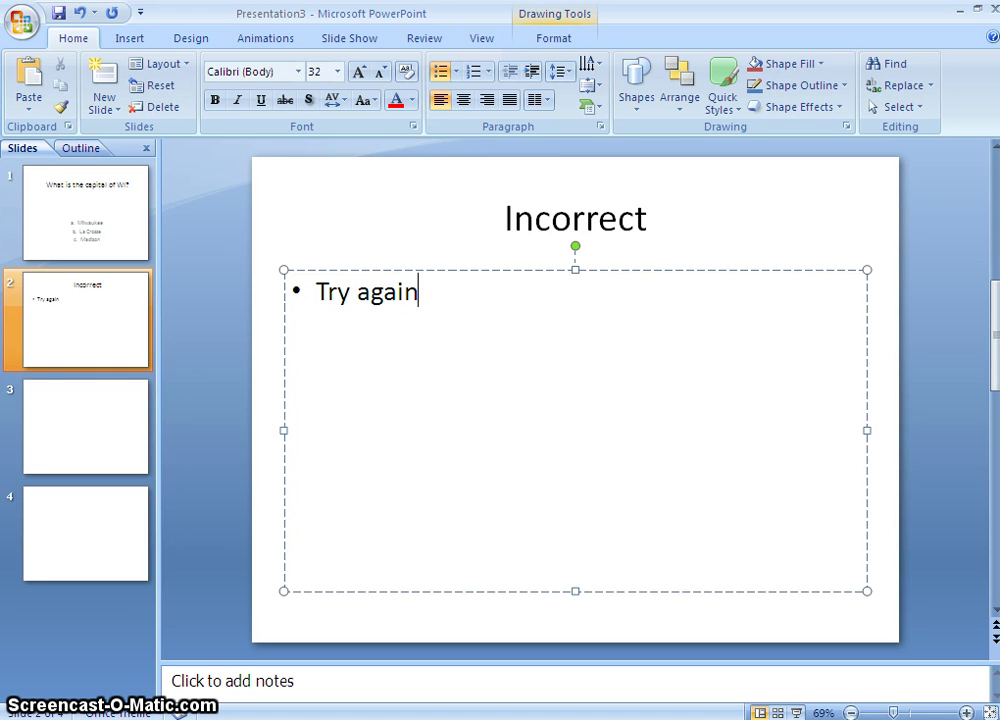
# Title slide 3 "Correct!" and add the bullet text "Go on to the next question".
pyautogui.click(77, 420)
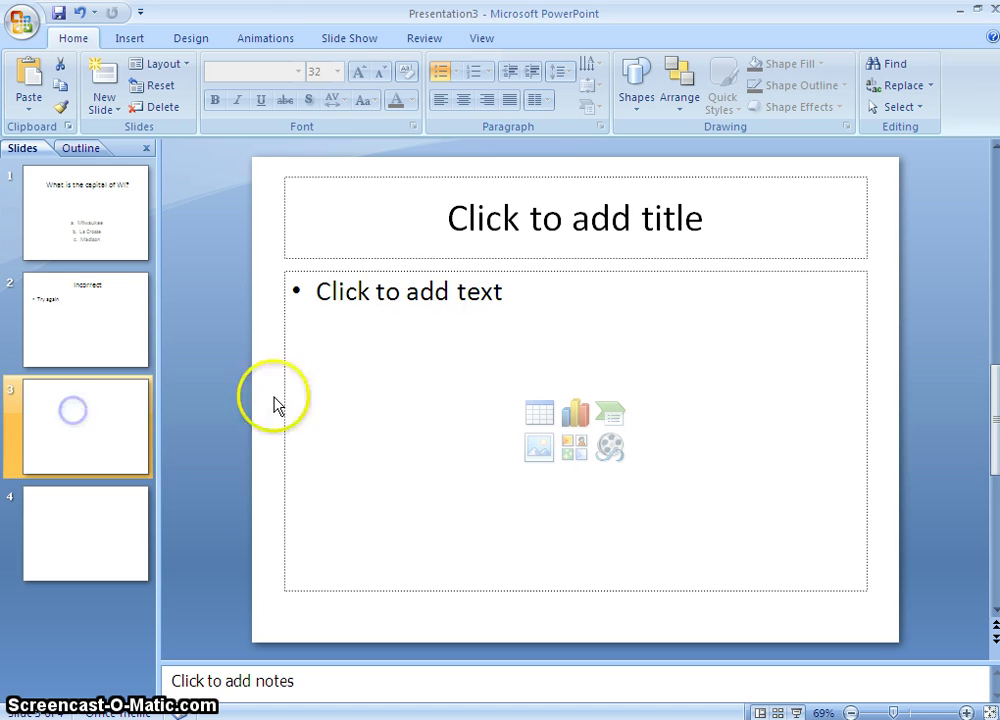
pyautogui.click(553, 216)
pyautogui.write('Cor')
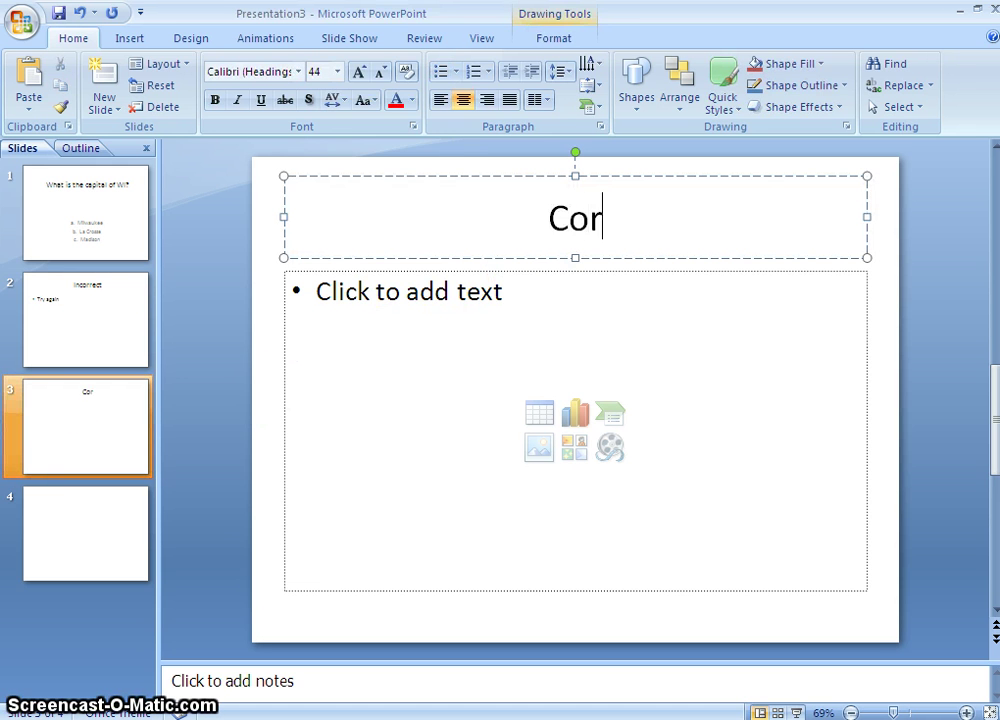
pyautogui.write('rect')
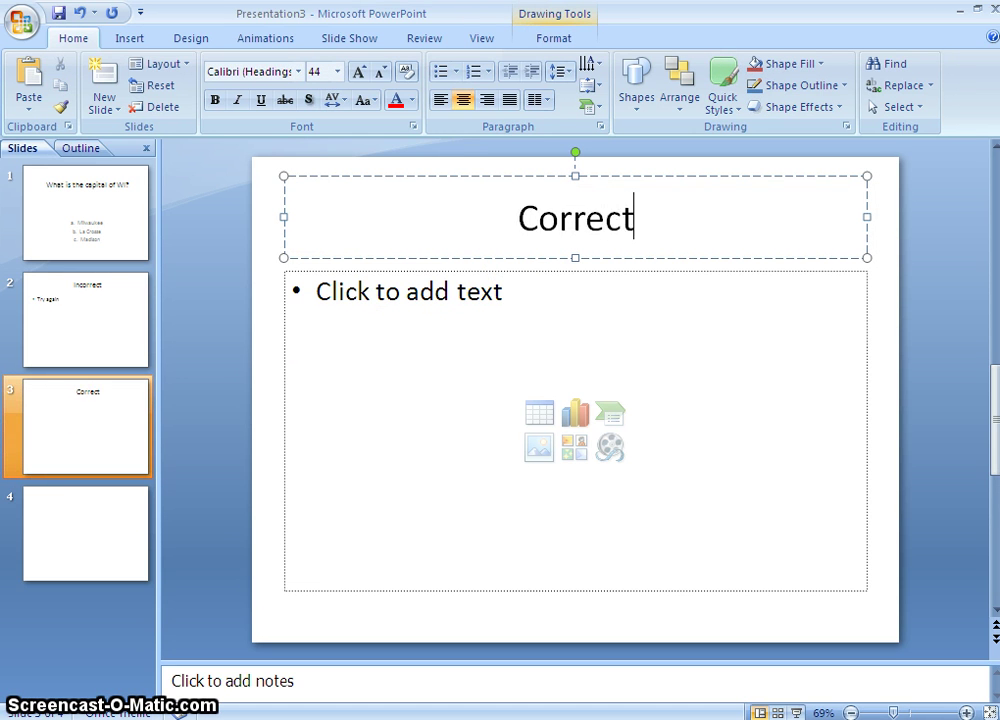
pyautogui.write('!')
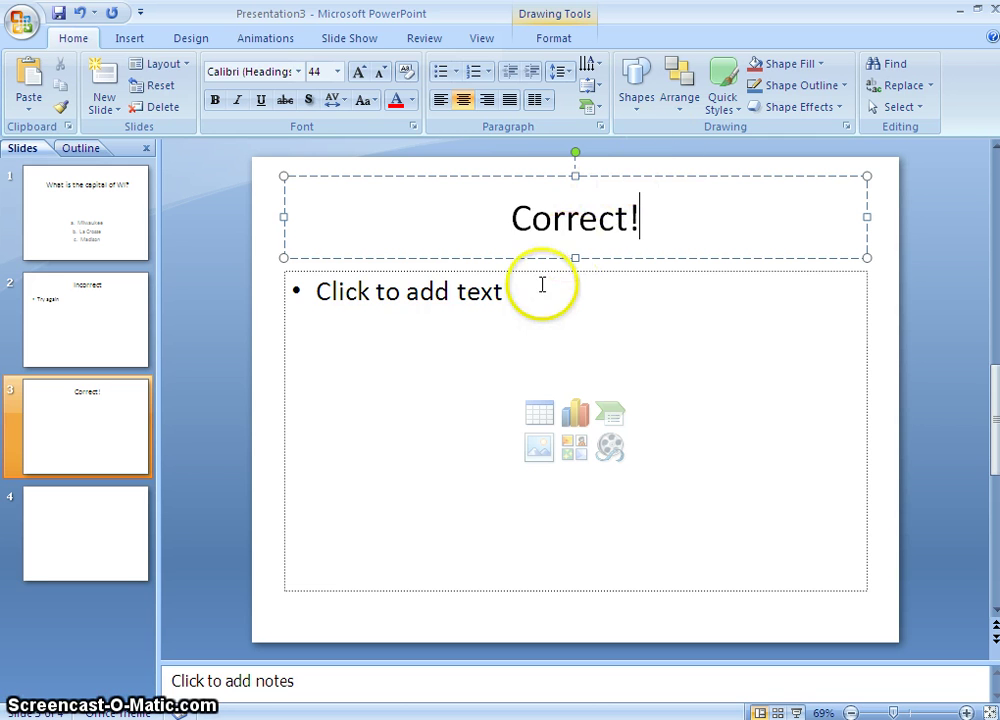
pyautogui.click(510, 302)
pyautogui.write('Go on to')
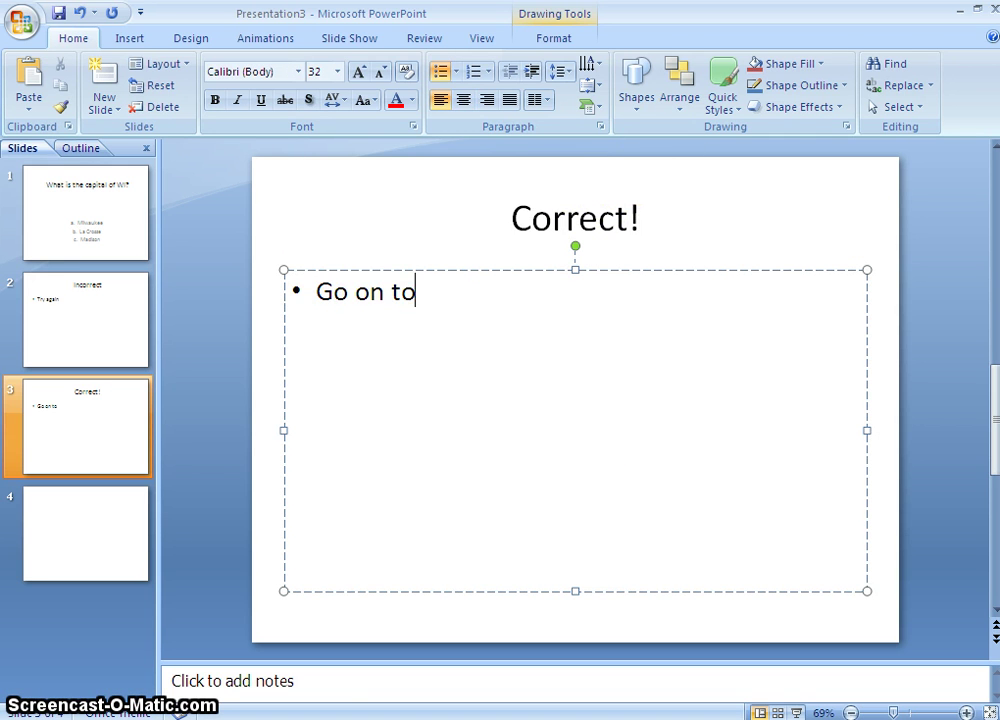
pyautogui.write(' the next question')
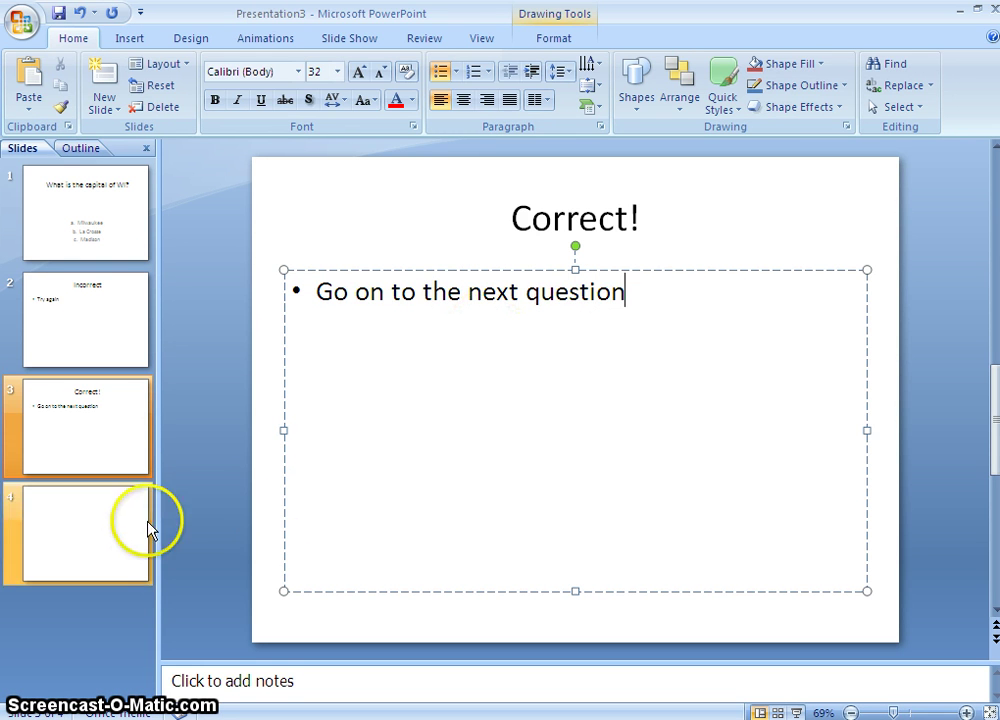
# Title slide 4 "What is the capital of MN?".
pyautogui.click(96, 513)
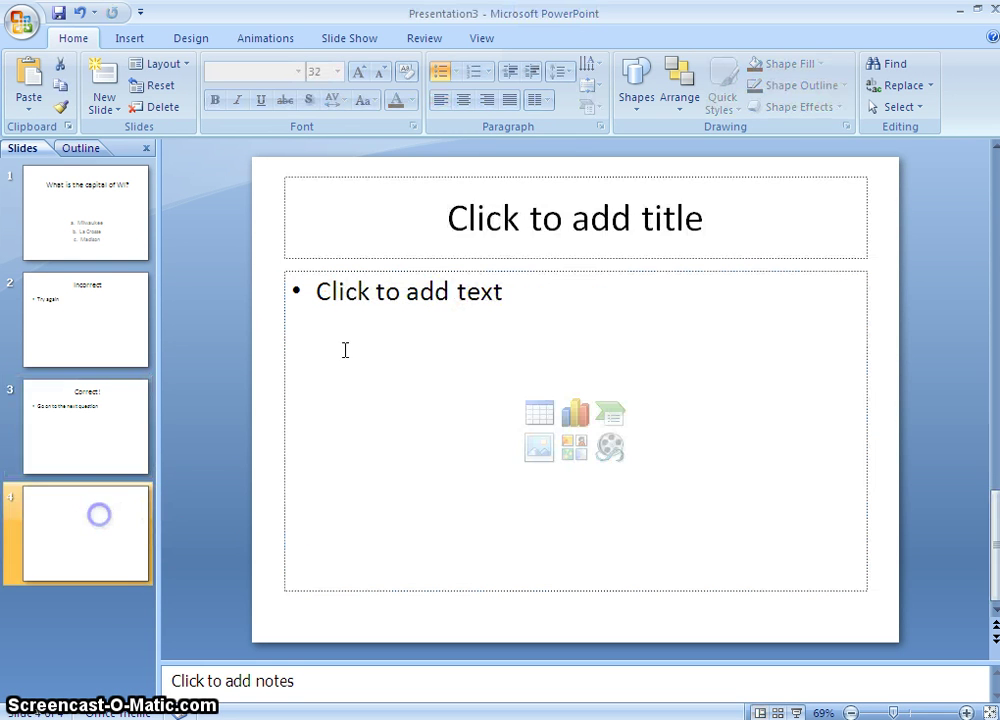
pyautogui.click(568, 222)
pyautogui.write('What is the C')
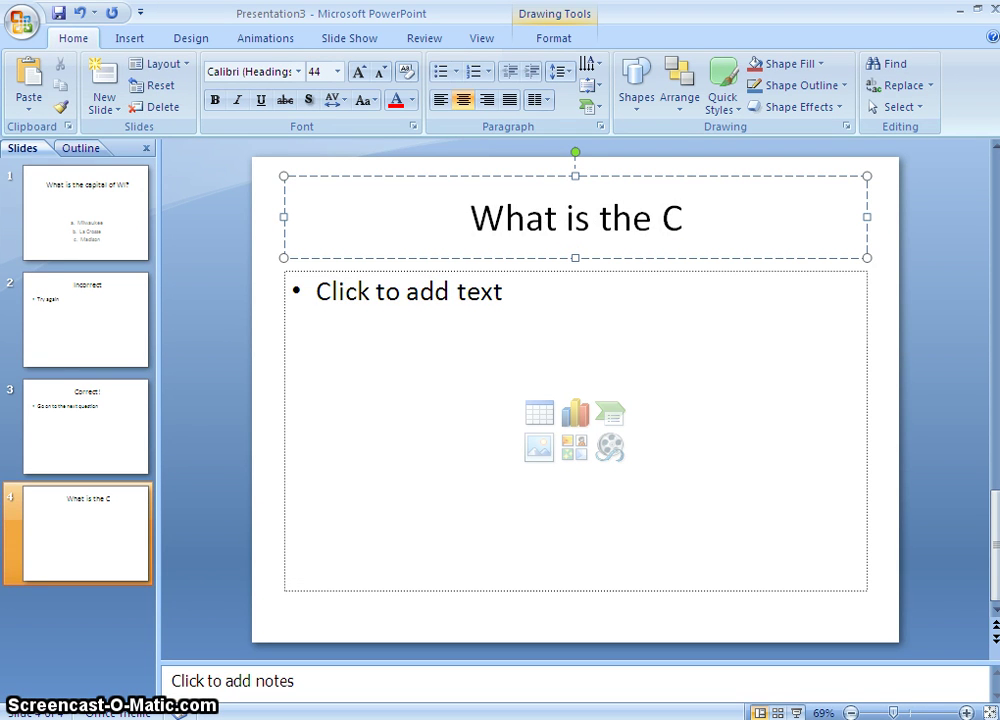
pyautogui.press('BackSpace')
pyautogui.write('capital o')
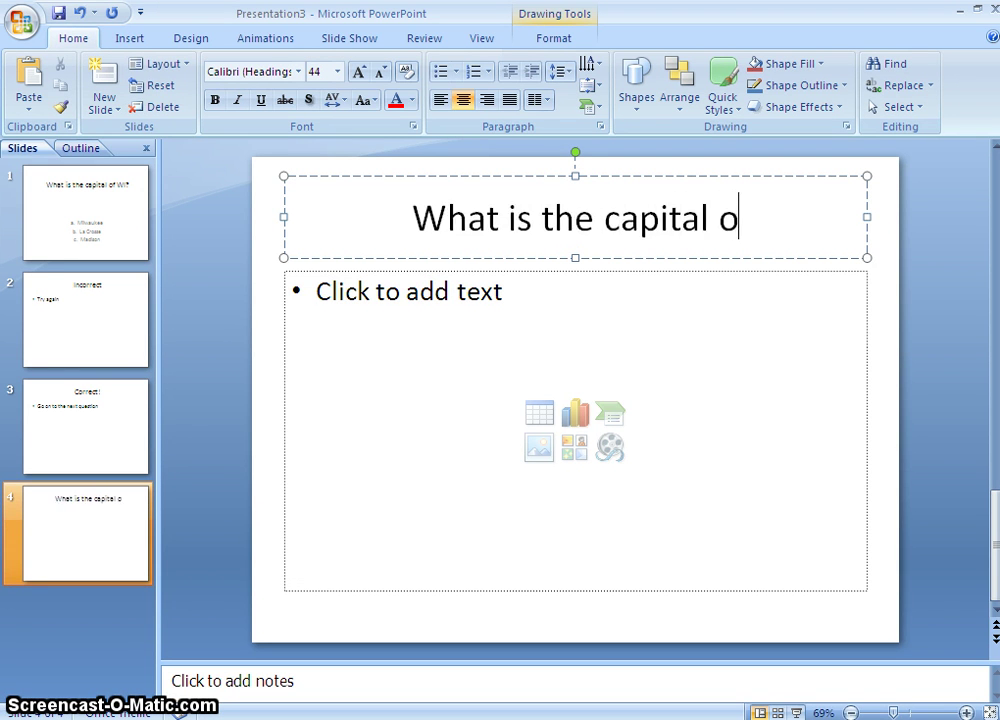
pyautogui.write('f MN?')
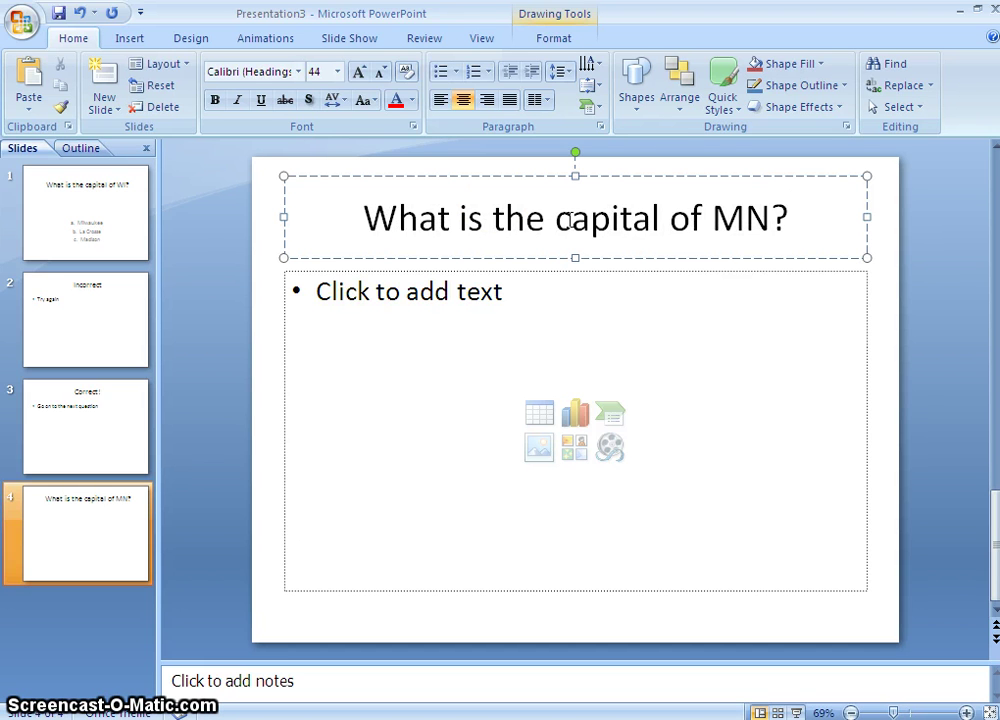
# Hyperlink the answer "Milwaukee" on slide 1 to slide 2, "Incorrect", within this document.
pyautogui.click(120, 195)
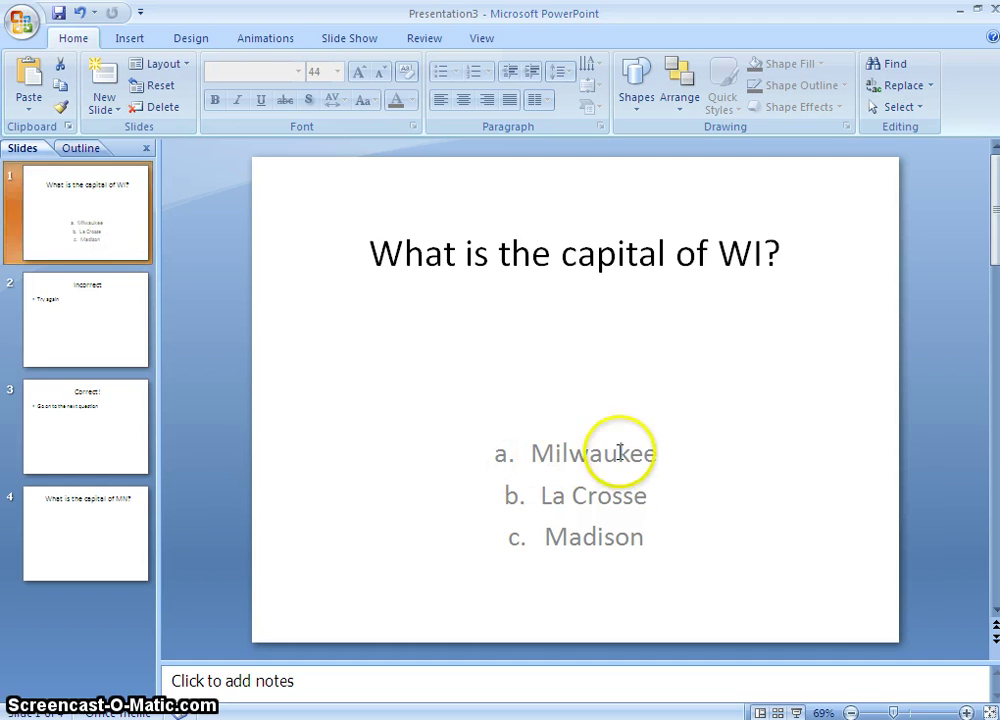
pyautogui.moveTo(661, 453); pyautogui.dragTo(558, 453)
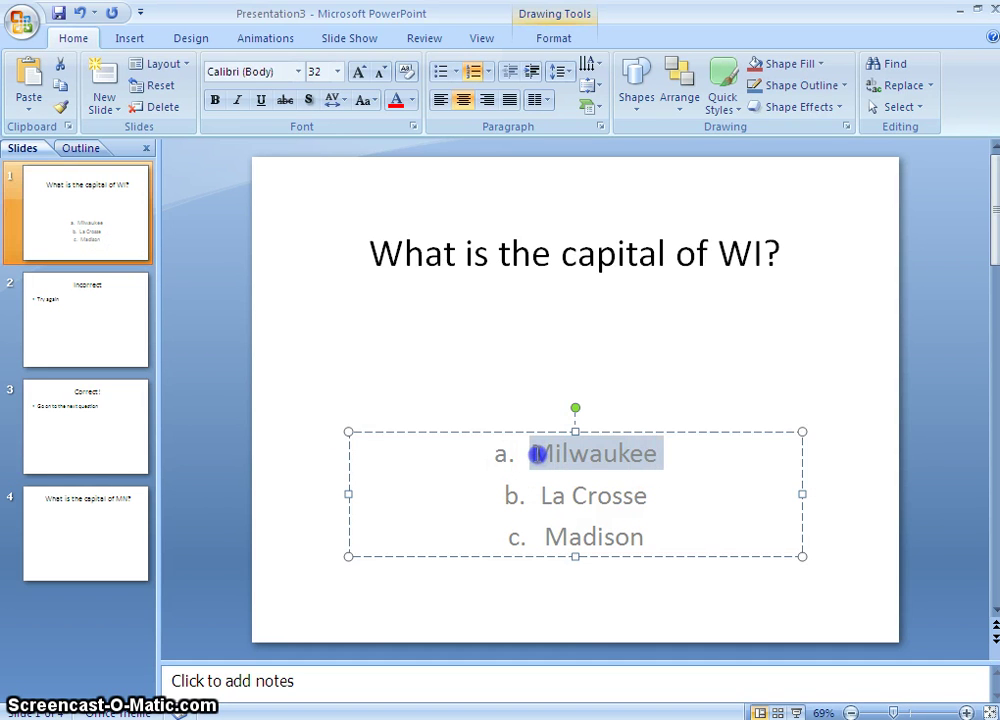
pyautogui.click(129, 38)
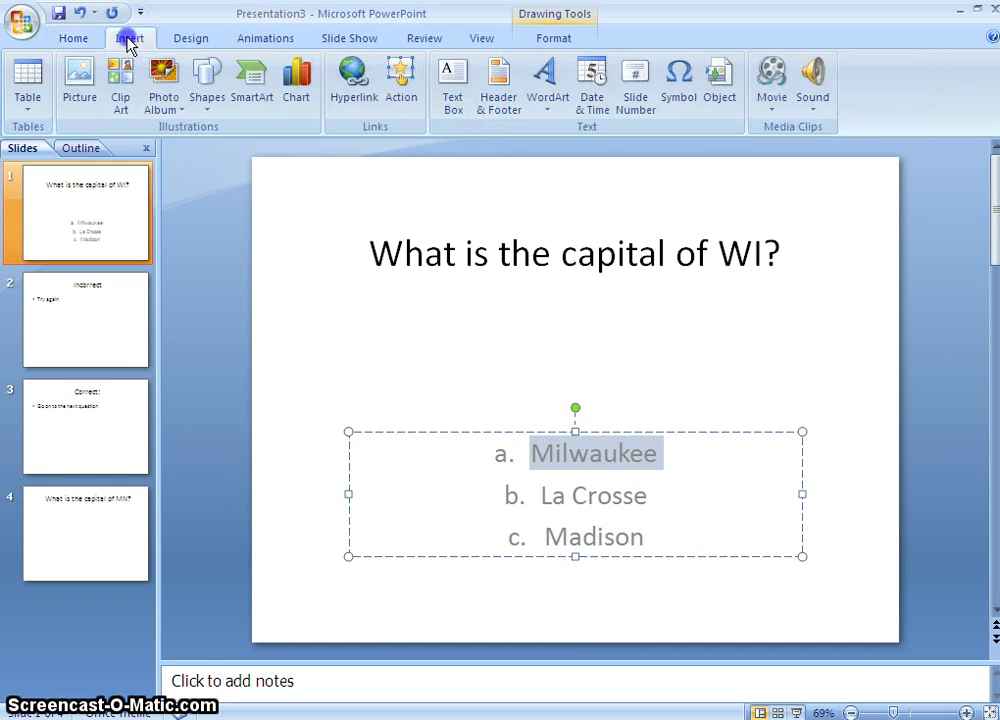
pyautogui.click(350, 72)
pyautogui.click(281, 285)
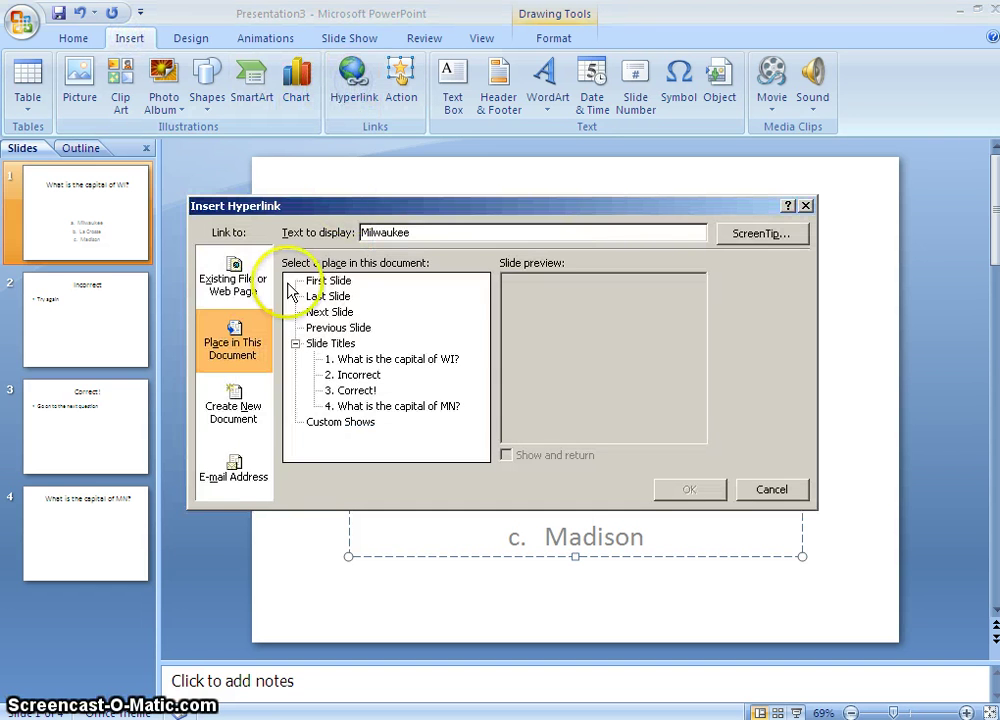
pyautogui.click(259, 286)
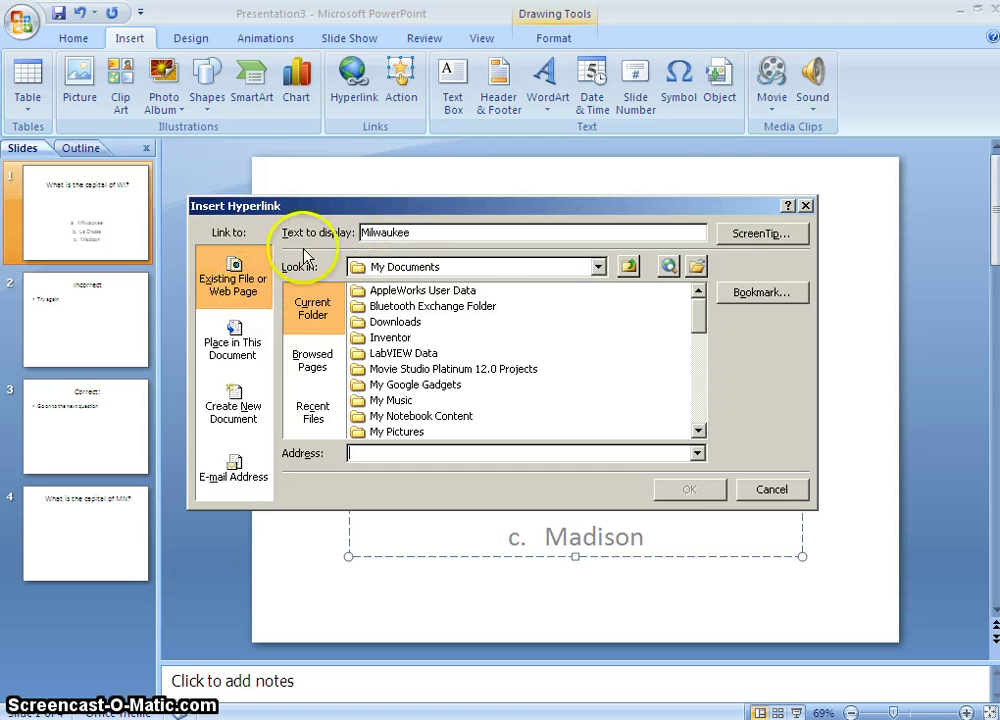
pyautogui.click(226, 346)
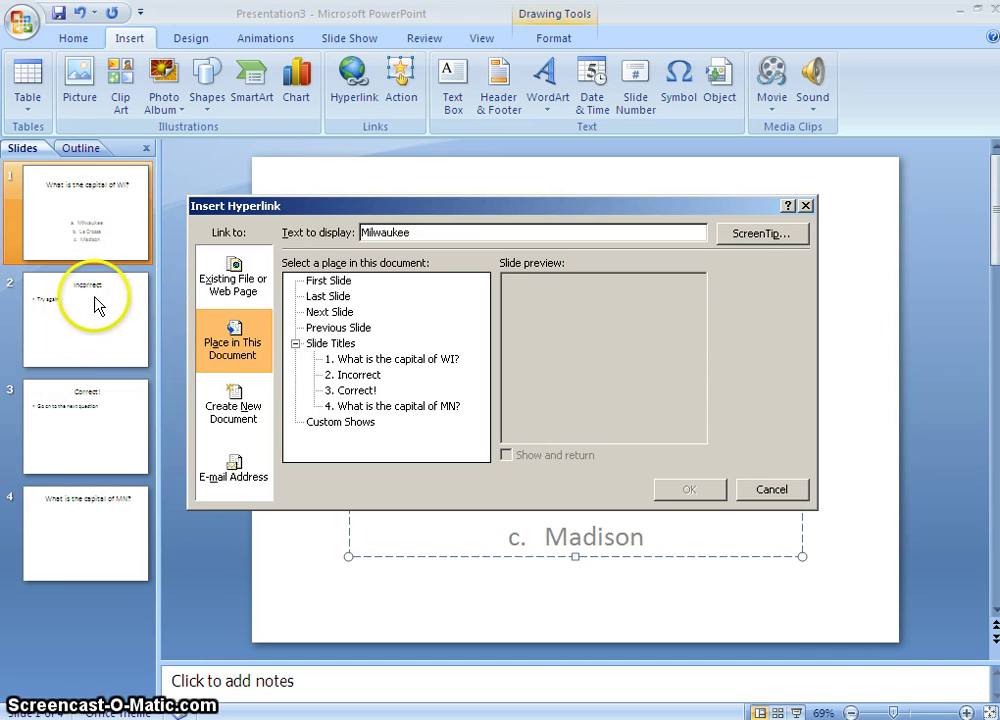
pyautogui.click(360, 374)
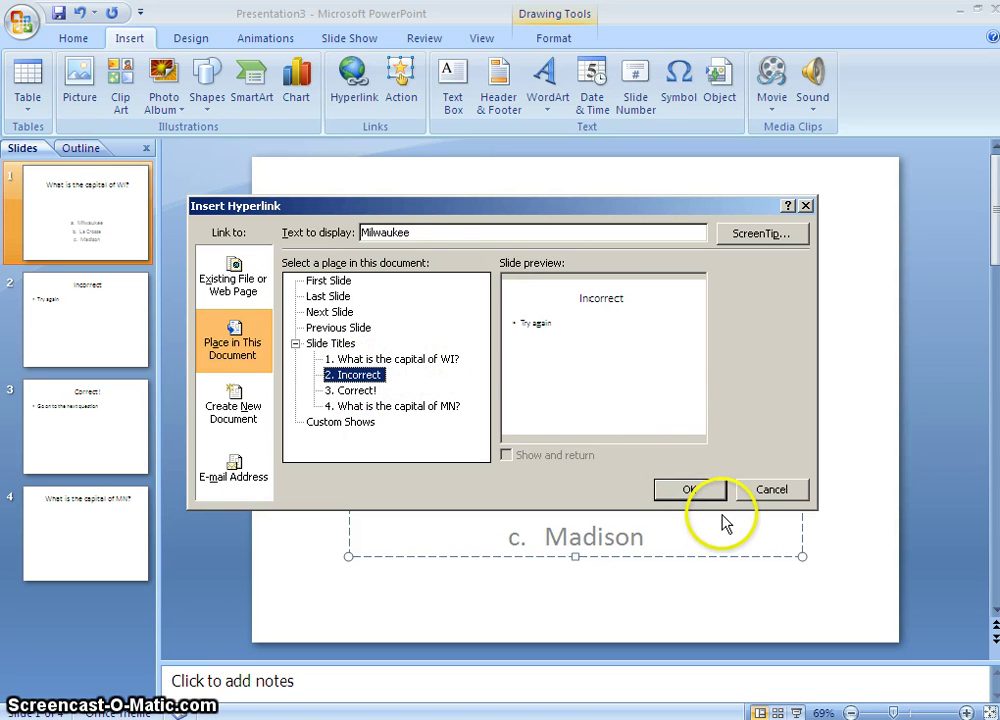
pyautogui.click(691, 492)
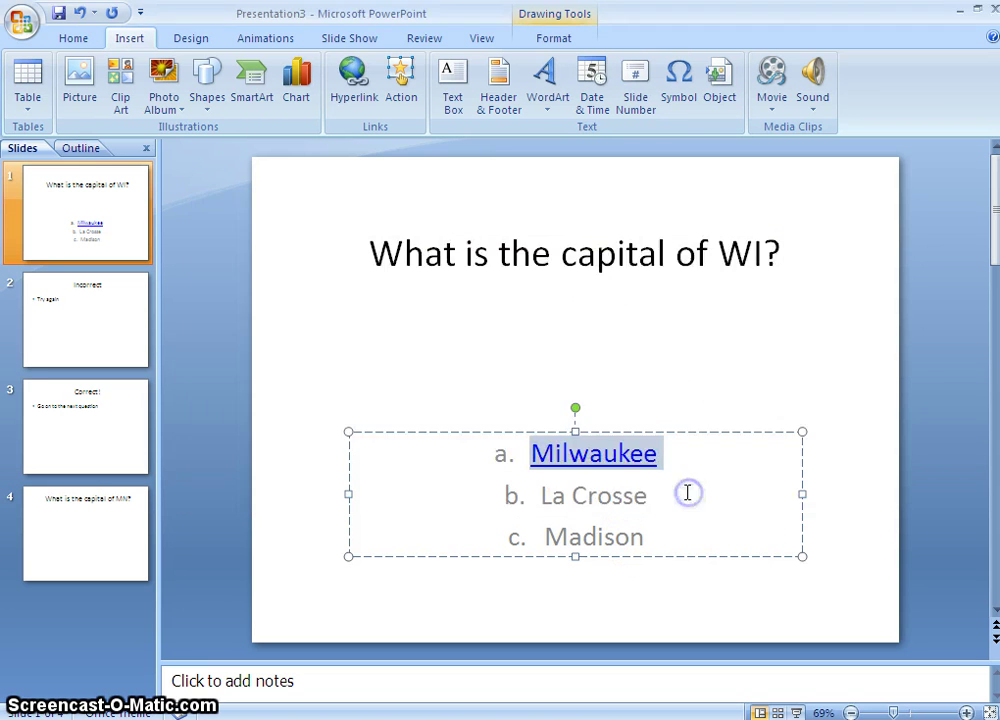
# Hyperlink the answer "La Crosse" on slide 1 to the "Incorrect" slide.
pyautogui.moveTo(652, 497); pyautogui.dragTo(542, 496)
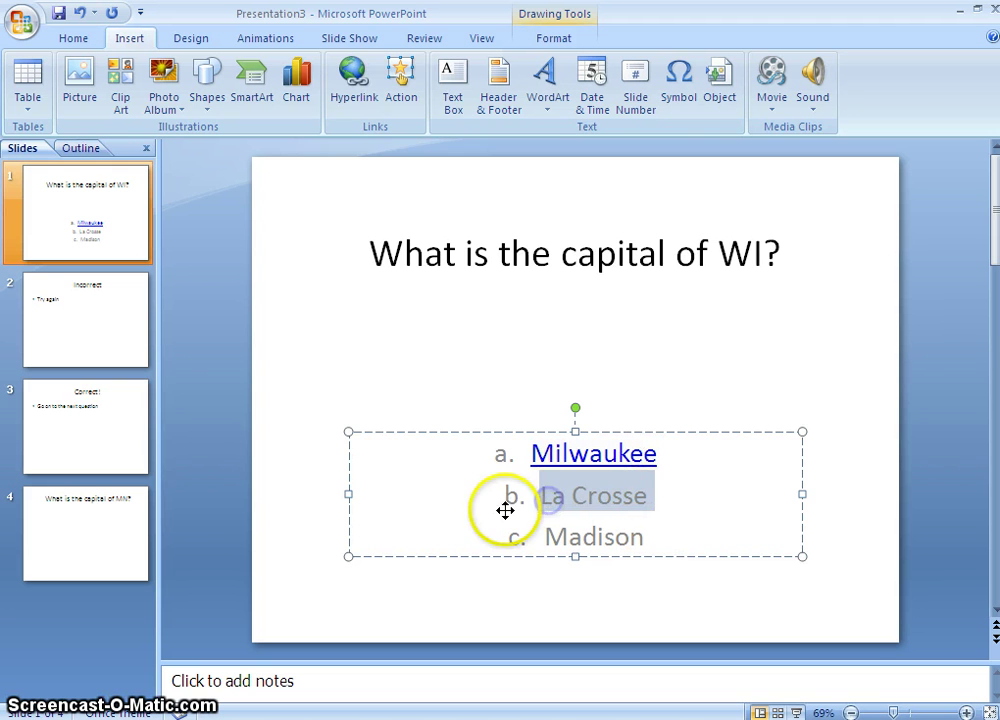
pyautogui.click(348, 74)
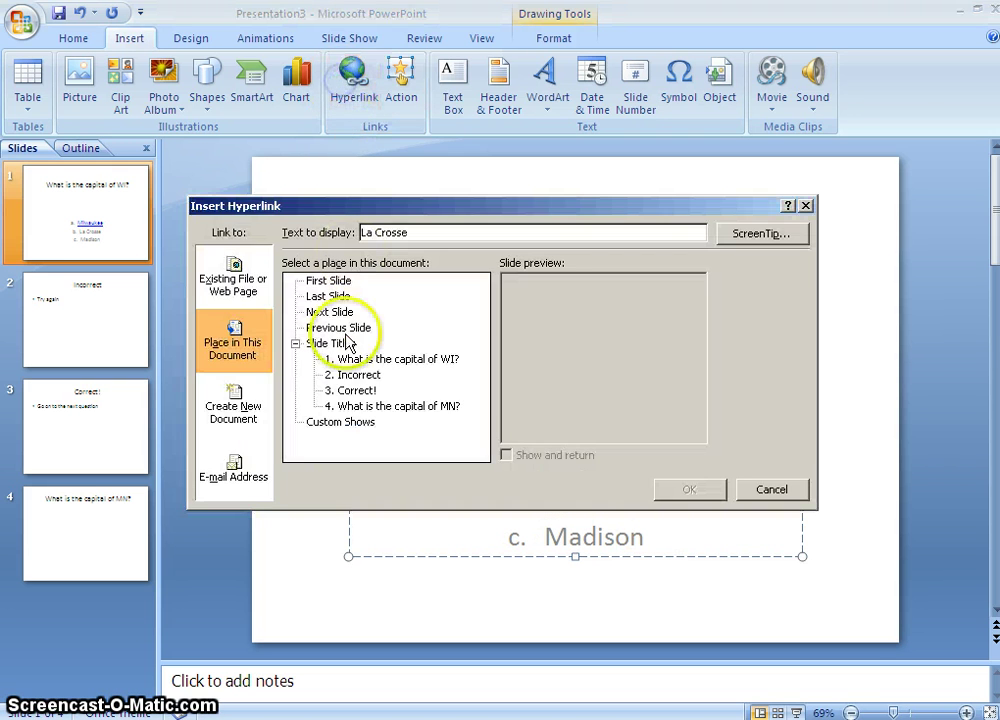
pyautogui.click(355, 375)
pyautogui.click(688, 490)
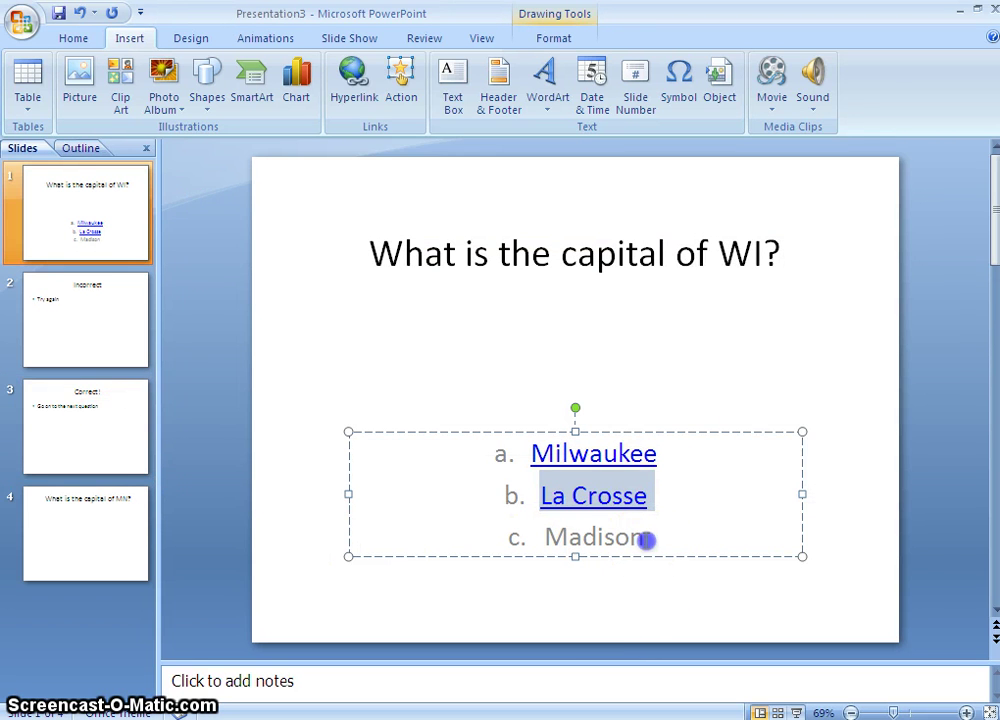
# Hyperlink the answer "Madison" on slide 1 to slide 3, "Correct!".
pyautogui.moveTo(645, 538); pyautogui.dragTo(557, 537)
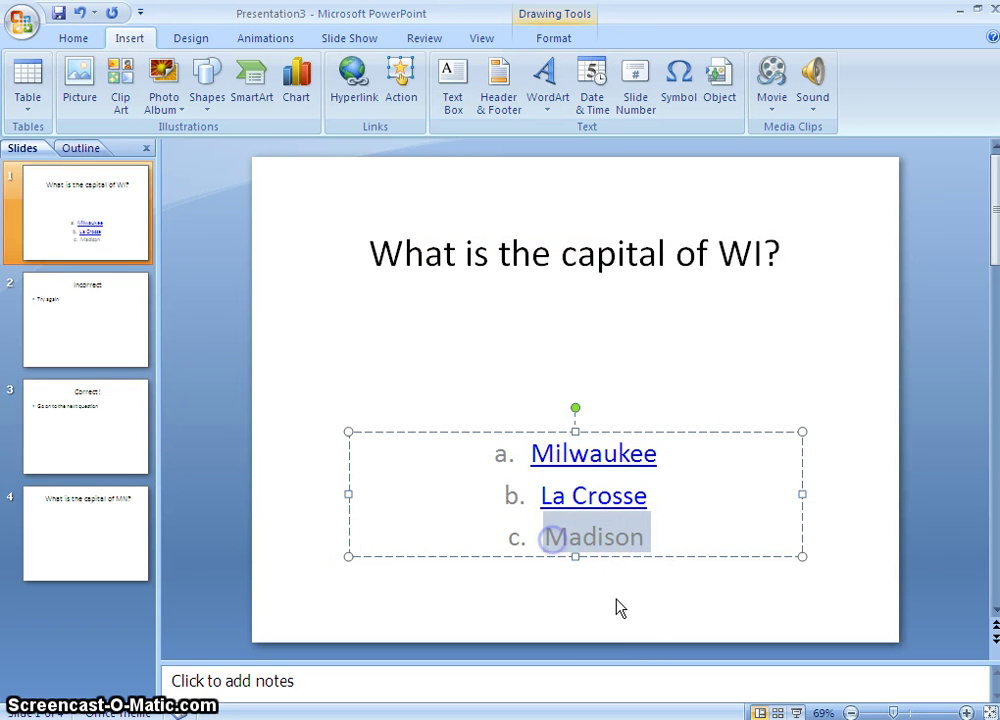
pyautogui.click(352, 85)
pyautogui.click(355, 390)
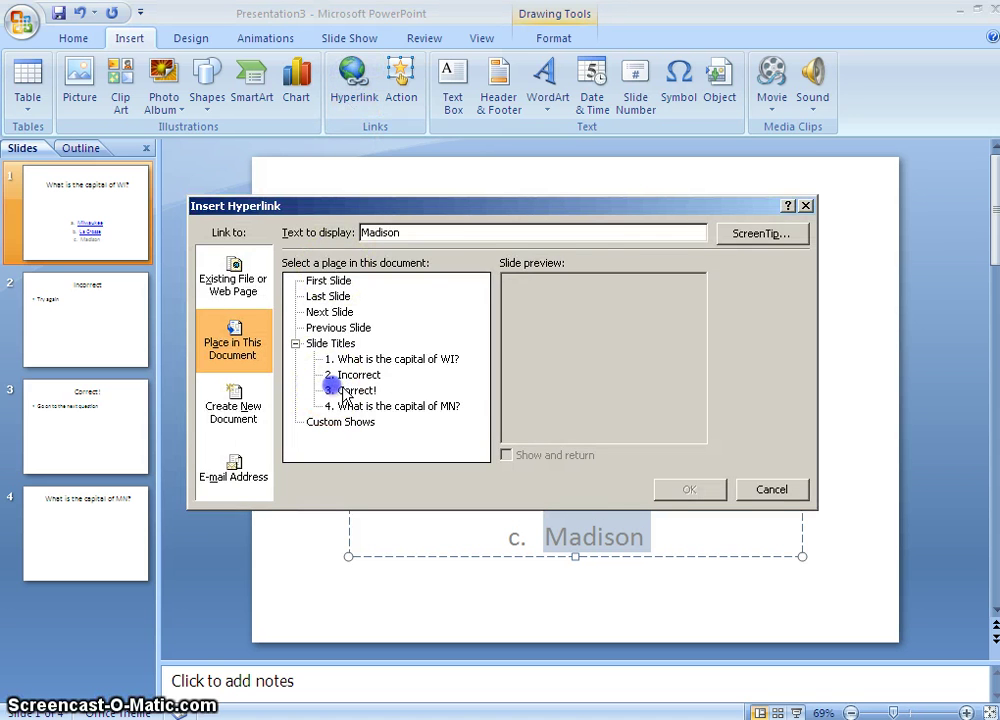
pyautogui.click(688, 490)
# Hyperlink the "Try again" text on slide 2 back to slide 1, "What is the capital of WI?".
pyautogui.click(100, 308)
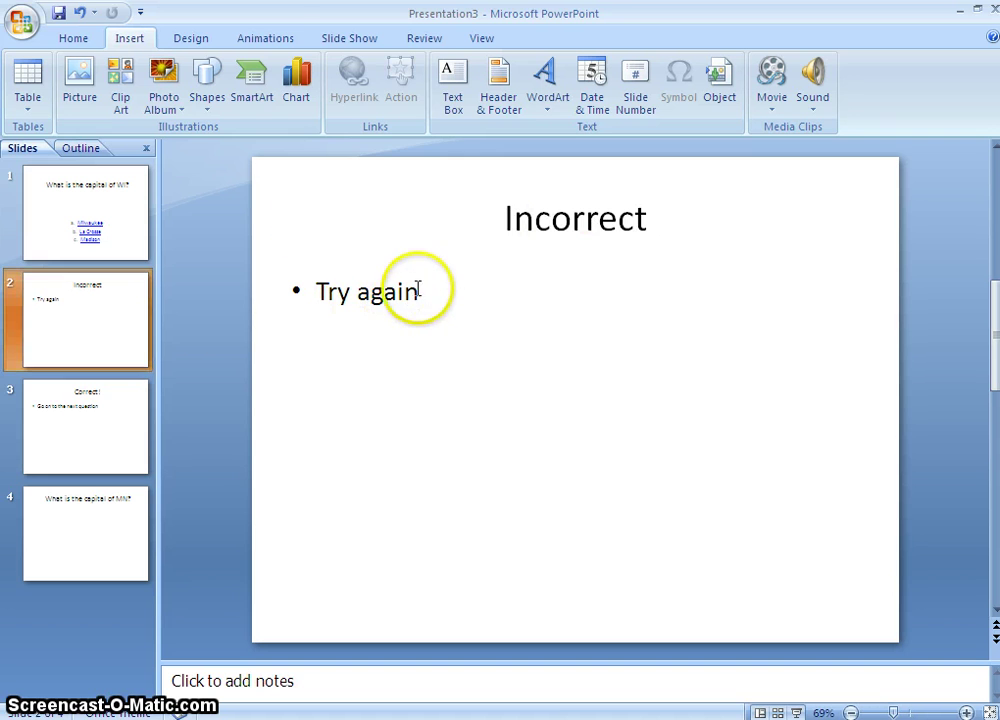
pyautogui.moveTo(418, 291); pyautogui.dragTo(337, 297)
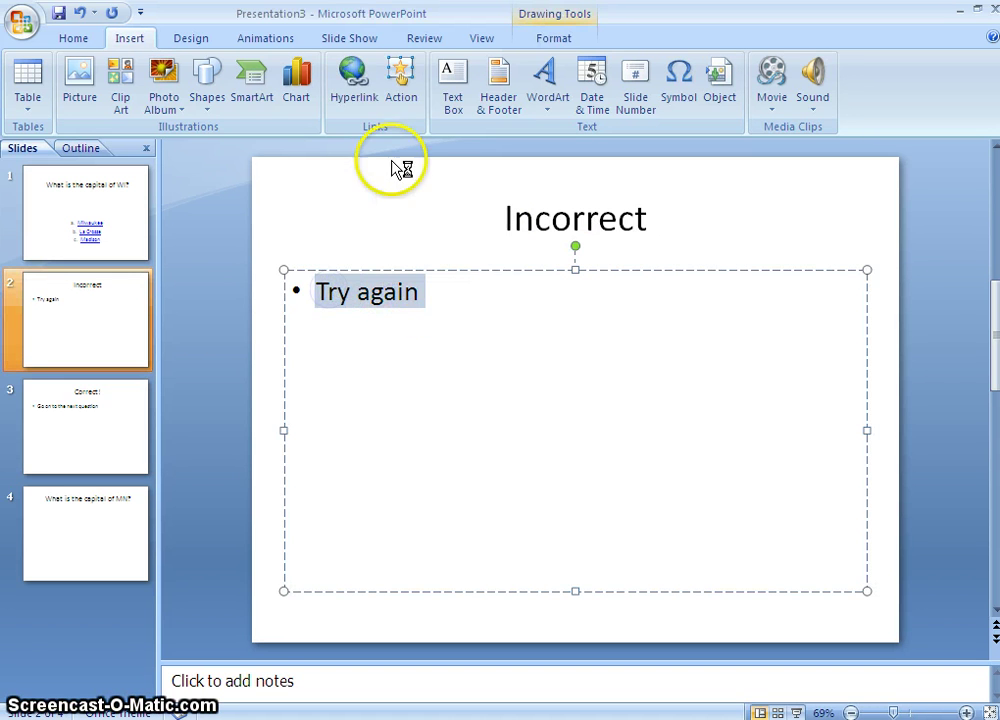
pyautogui.click(355, 97)
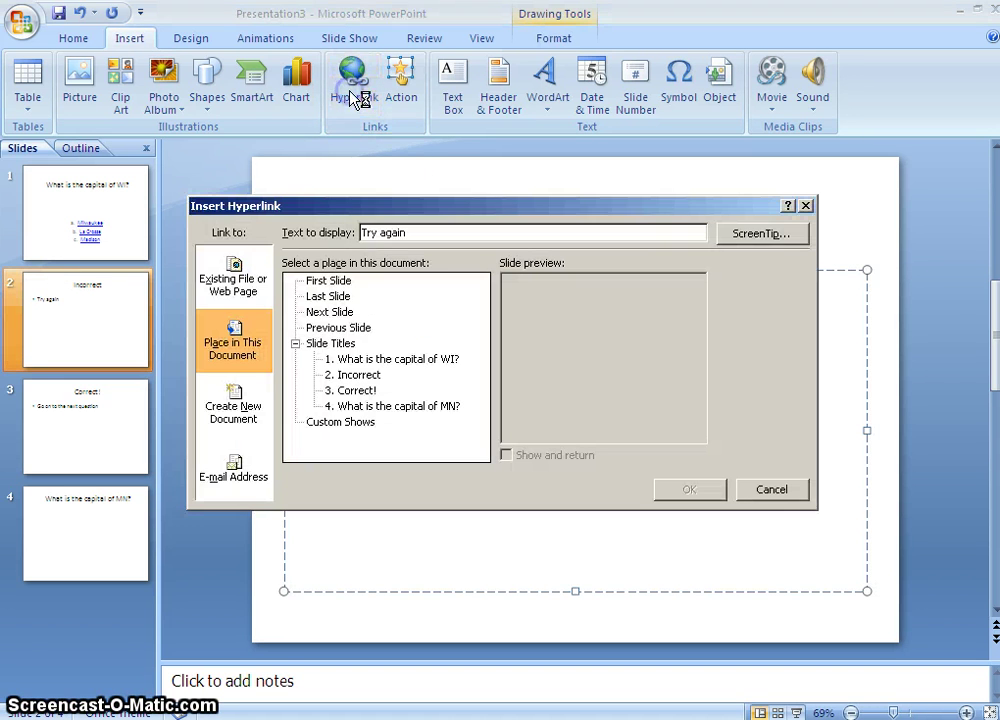
pyautogui.click(357, 359)
pyautogui.click(676, 490)
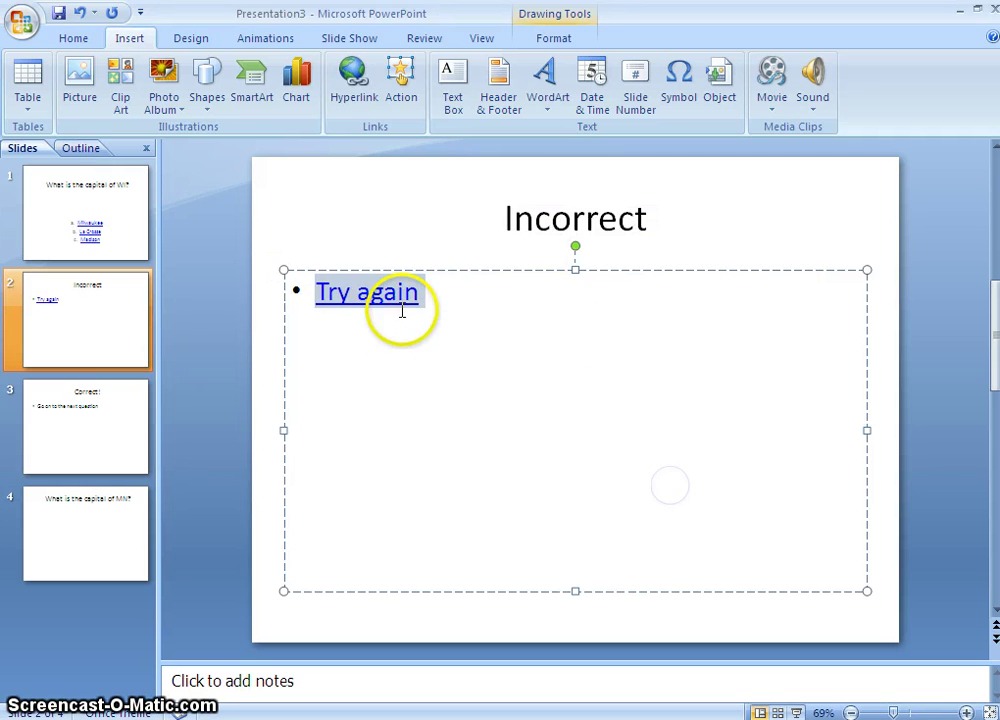
# Check the target slide of the "Try again" hyperlink on the Incorrect slide.
pyautogui.click(116, 193)
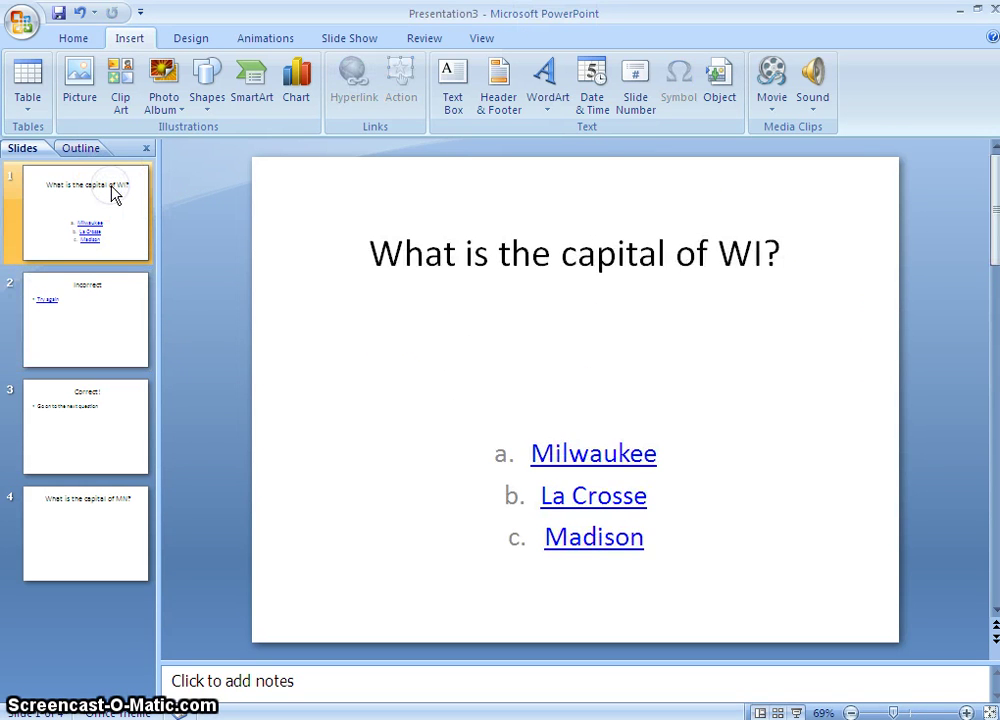
pyautogui.click(108, 310)
pyautogui.click(415, 292)
pyautogui.moveTo(418, 292); pyautogui.dragTo(320, 294)
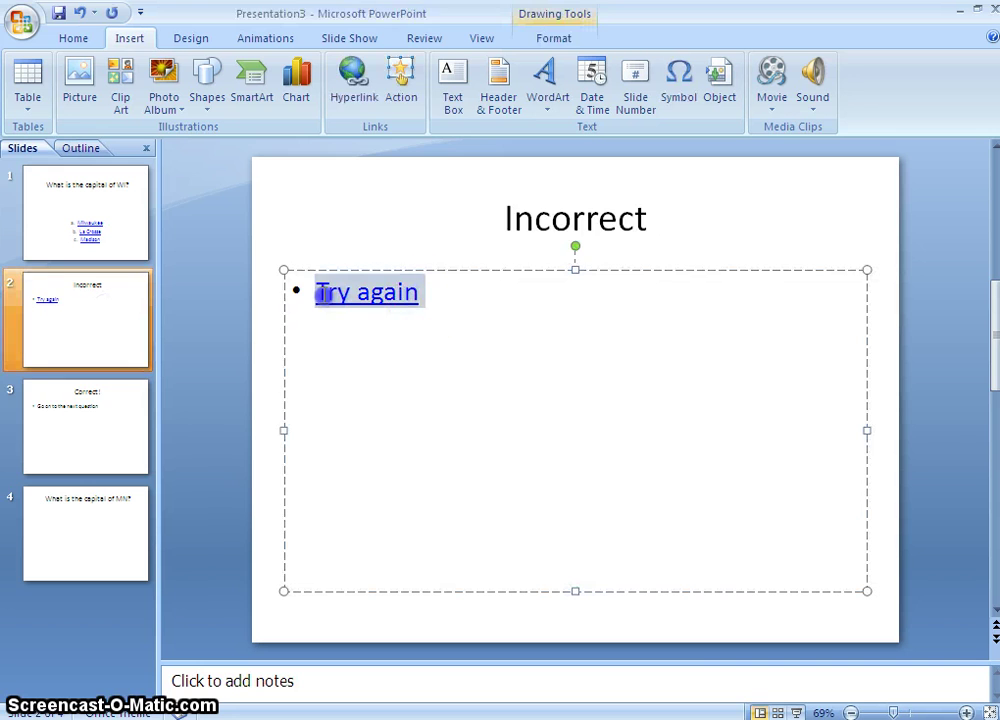
pyautogui.click(358, 92)
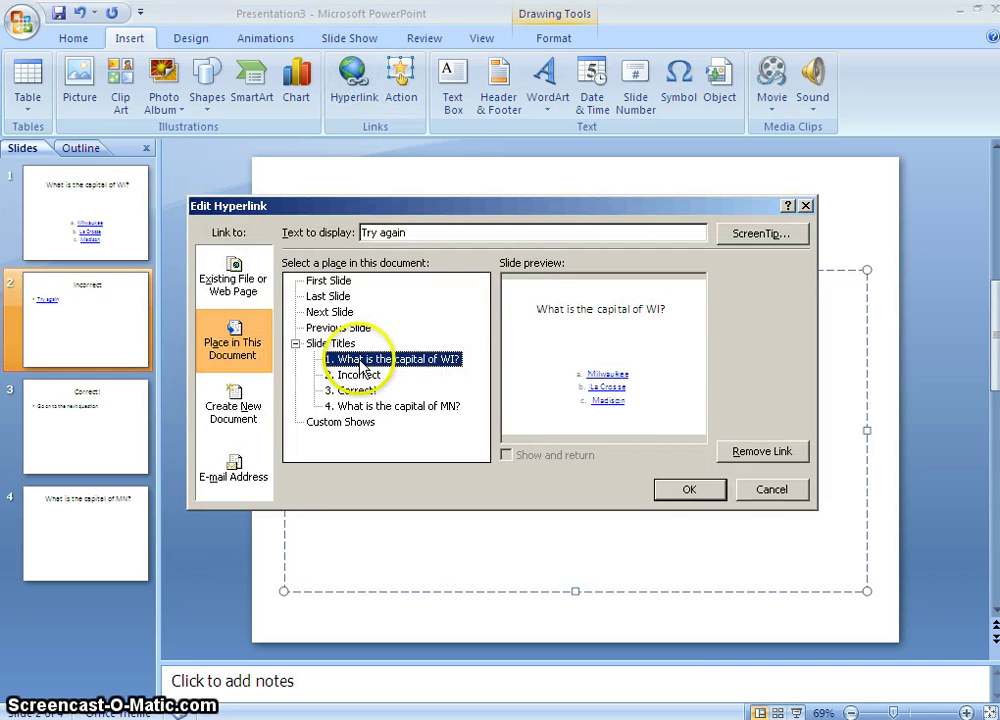
pyautogui.click(676, 493)
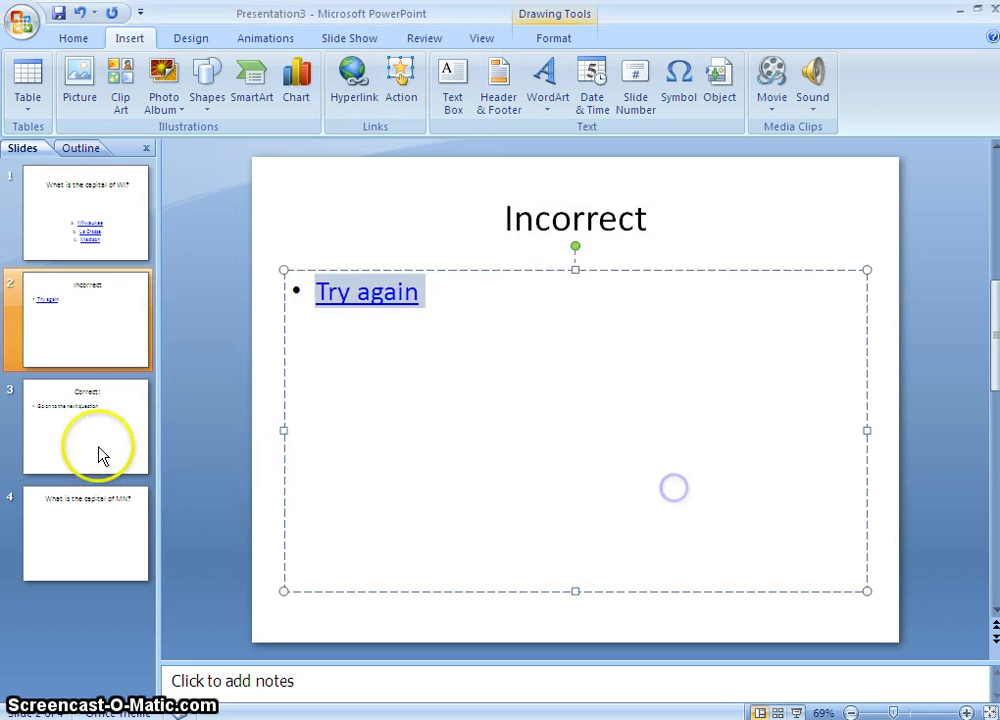
# Hyperlink "Go on to the next question" on slide 3 to slide 4, "What is the capital of MN?".
pyautogui.click(100, 455)
pyautogui.moveTo(625, 292); pyautogui.dragTo(322, 291)
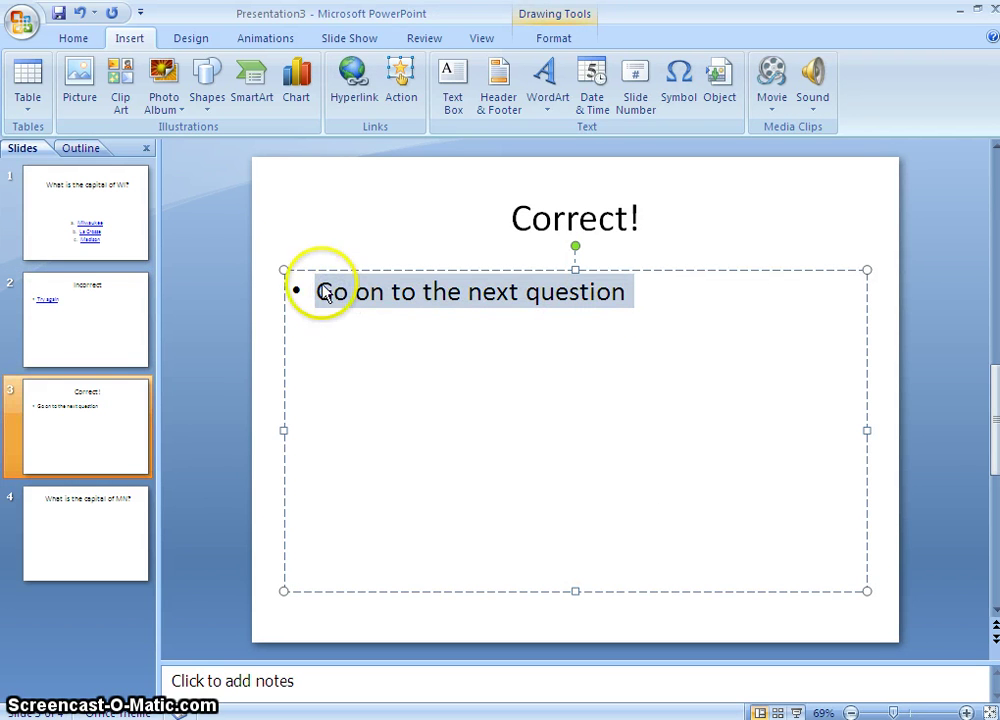
pyautogui.click(350, 82)
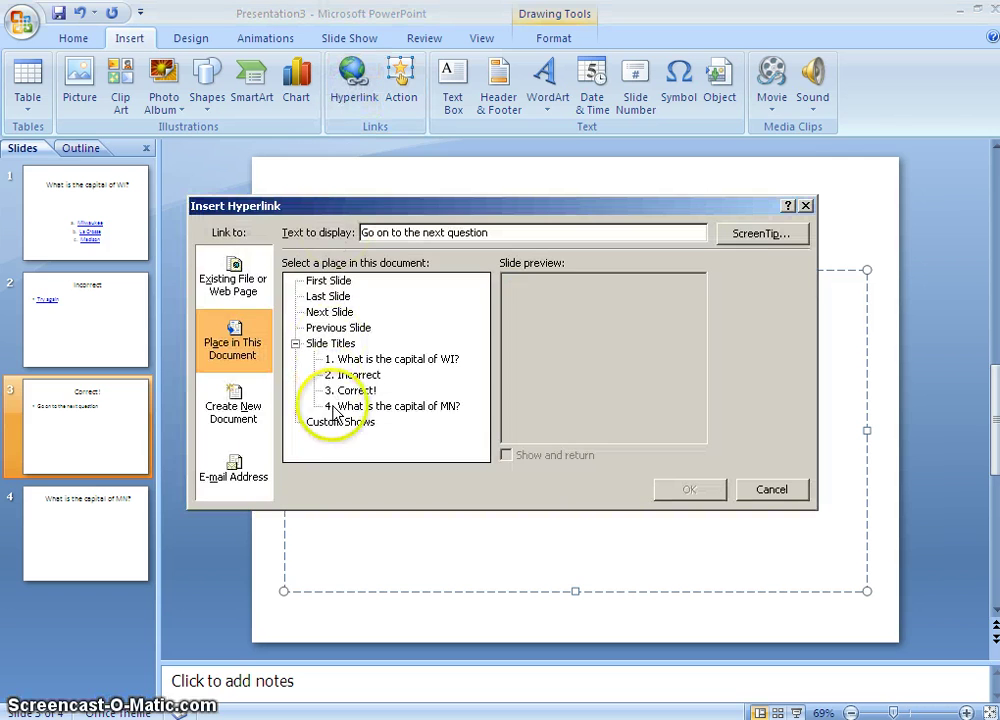
pyautogui.click(380, 406)
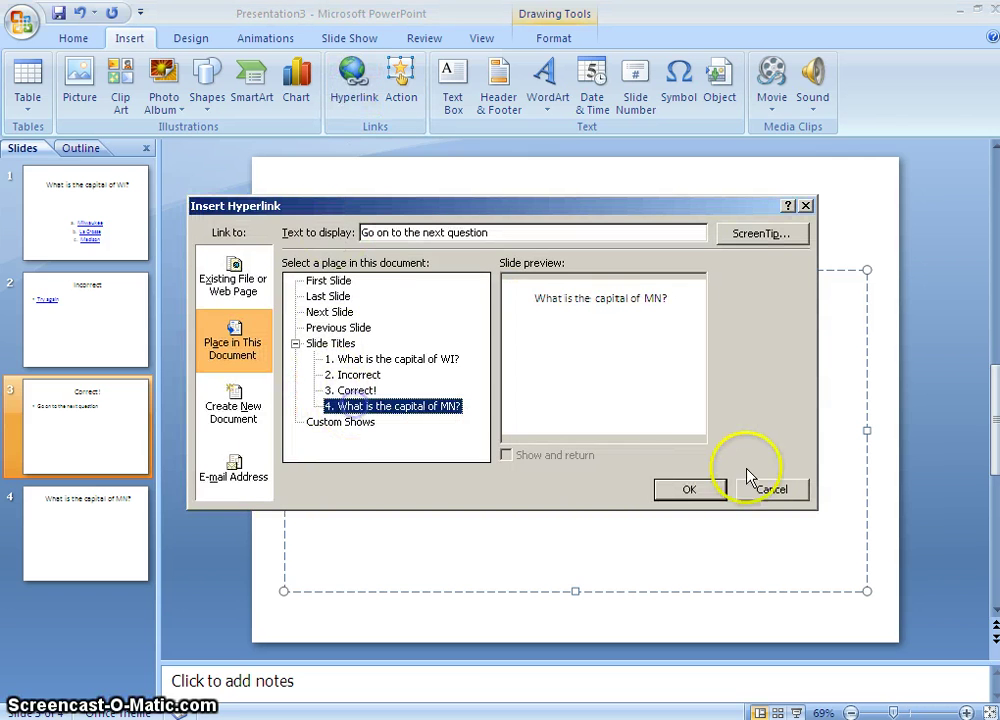
pyautogui.click(689, 489)
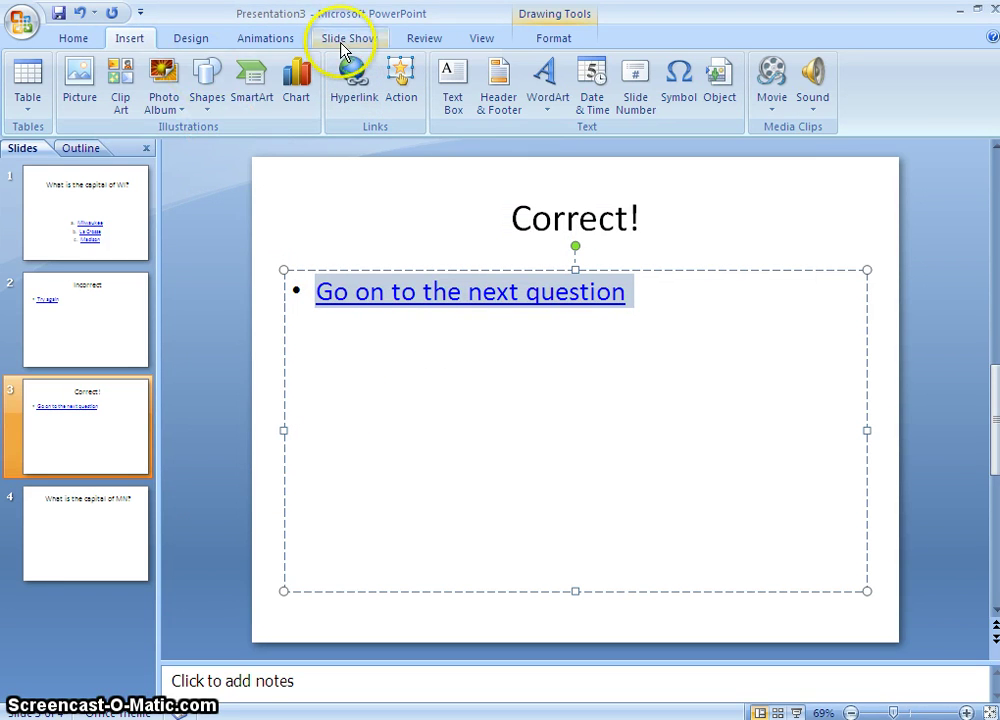
# Start the slide show from the beginning to try out the quiz.
pyautogui.click(342, 42)
pyautogui.click(36, 82)
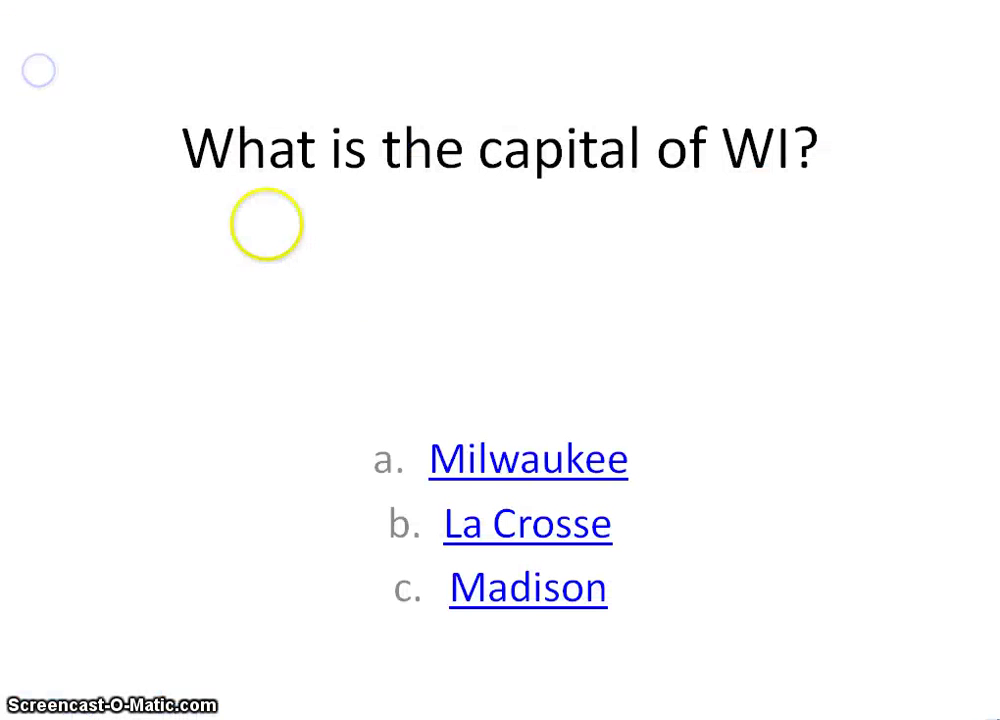